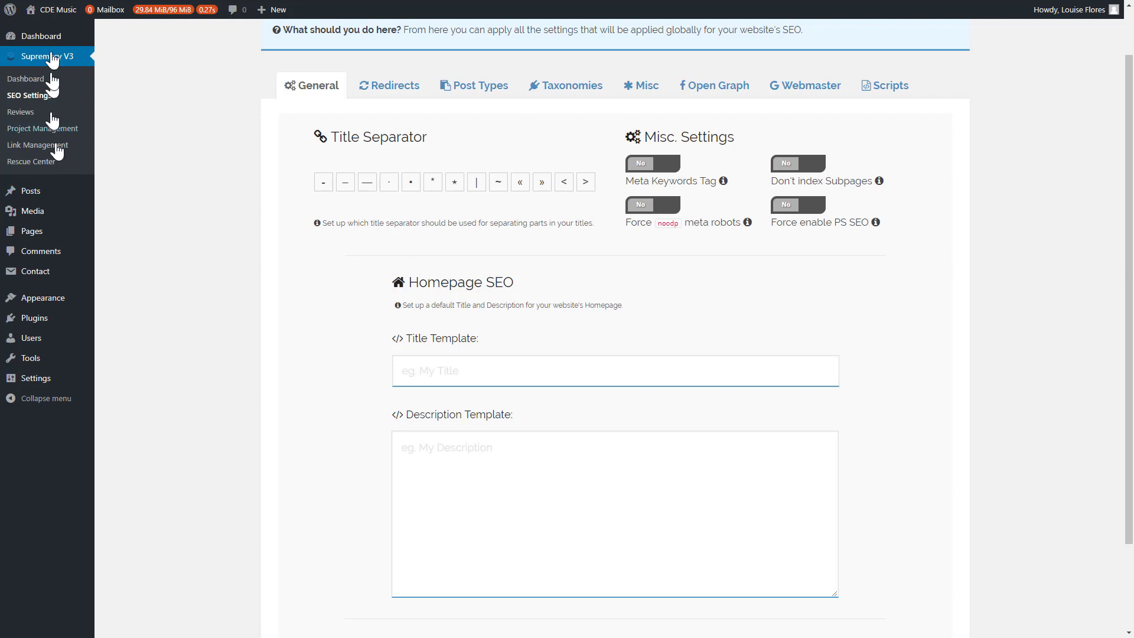
Step: Enable the Force enable PS SEO option in the general Misc. Settings
{"action": "mouse_move", "coordinate": [63, 25]}
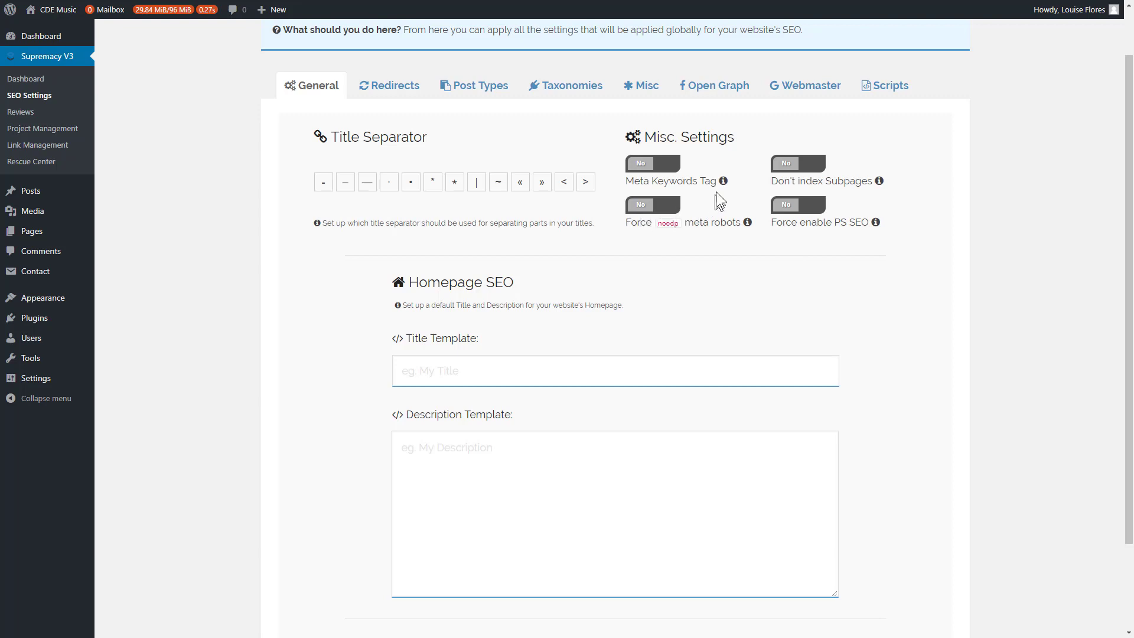
{"action": "mouse_move", "coordinate": [726, 184]}
{"action": "left_click_drag", "start_coordinate": [772, 223], "coordinate": [872, 224]}
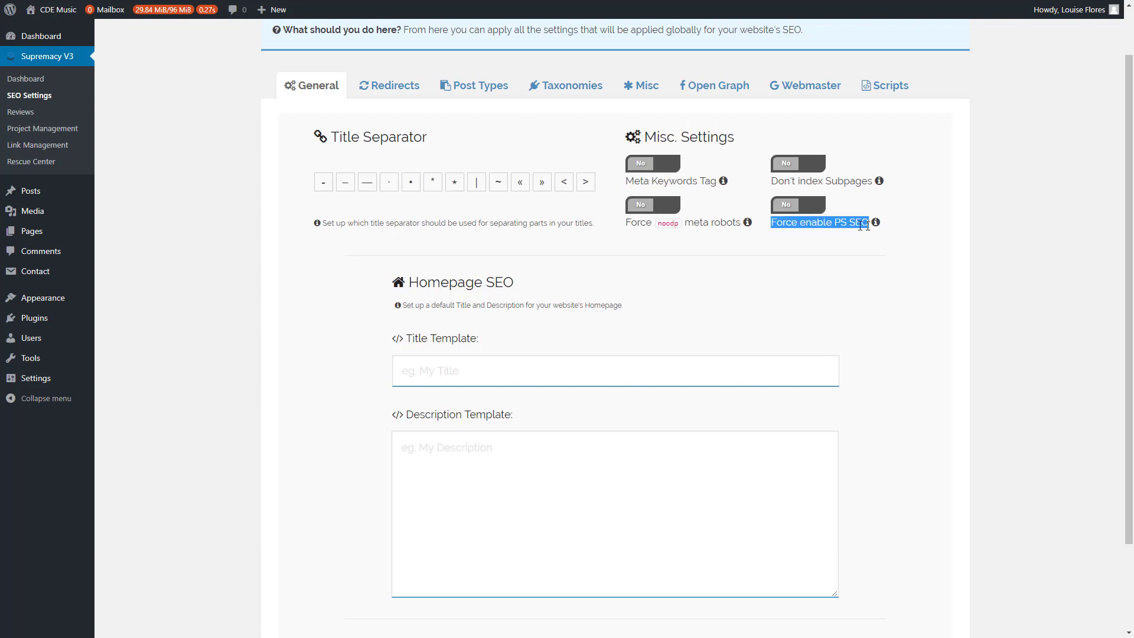
{"action": "left_click", "coordinate": [798, 218]}
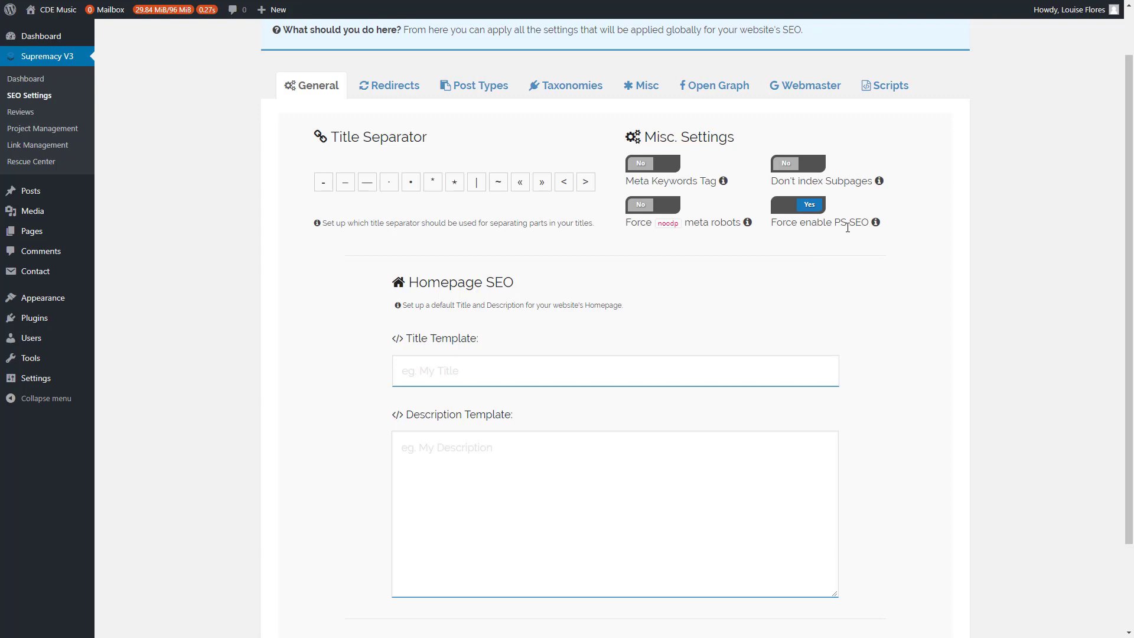
Step: Review the title and description template fields for the homepage's SEO
{"action": "left_click_drag", "start_coordinate": [515, 283], "coordinate": [410, 287]}
{"action": "left_click", "coordinate": [436, 375]}
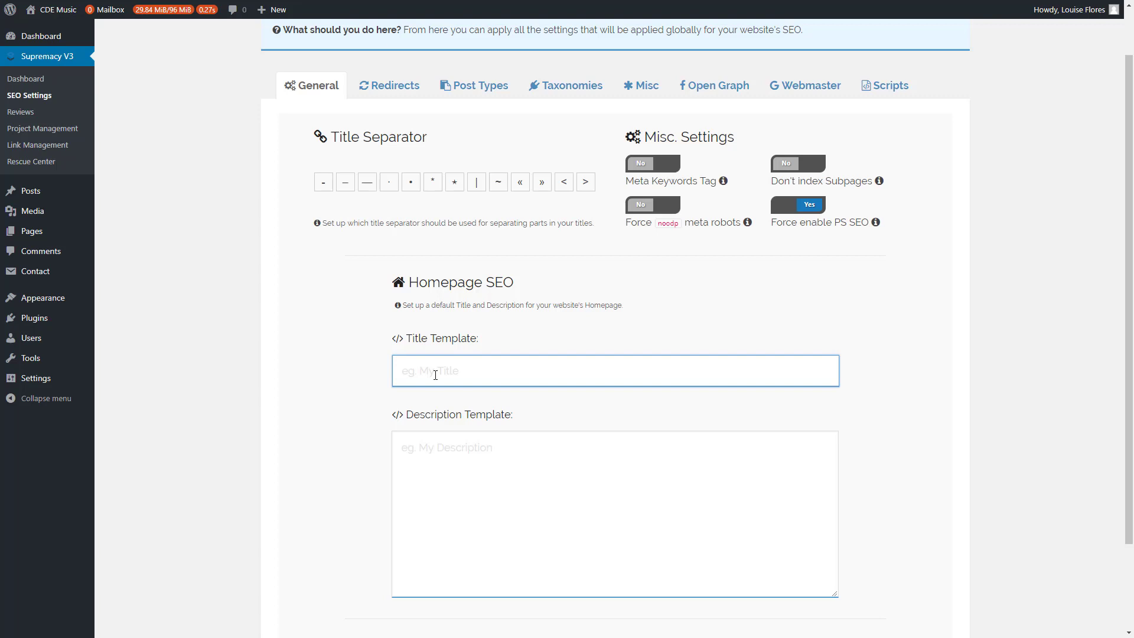
{"action": "left_click", "coordinate": [474, 471]}
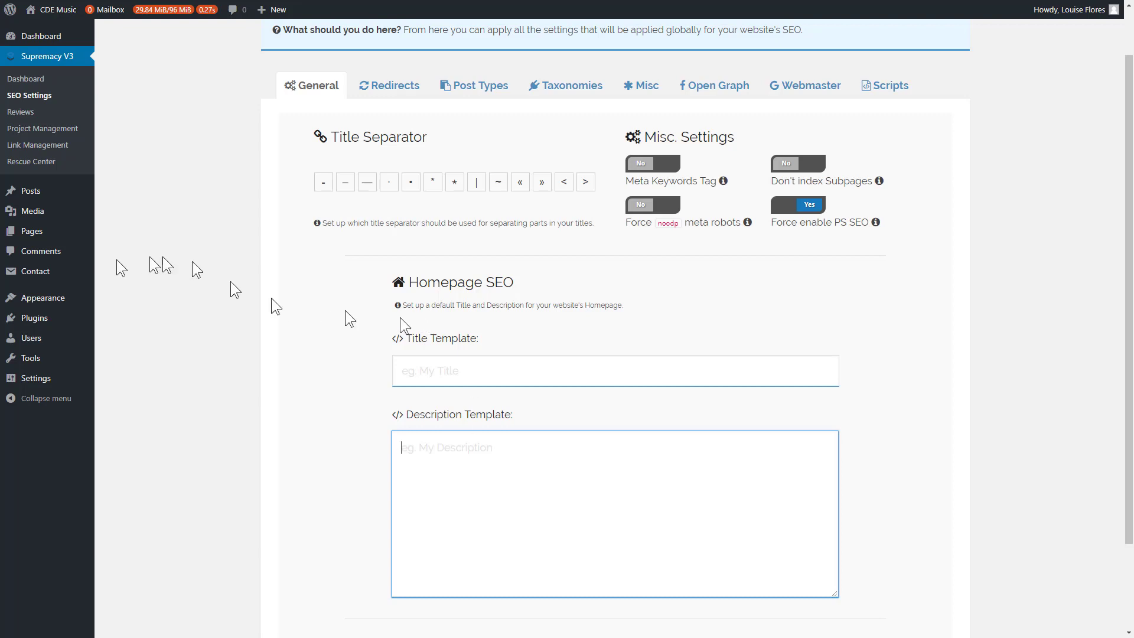
{"action": "mouse_move", "coordinate": [33, 299]}
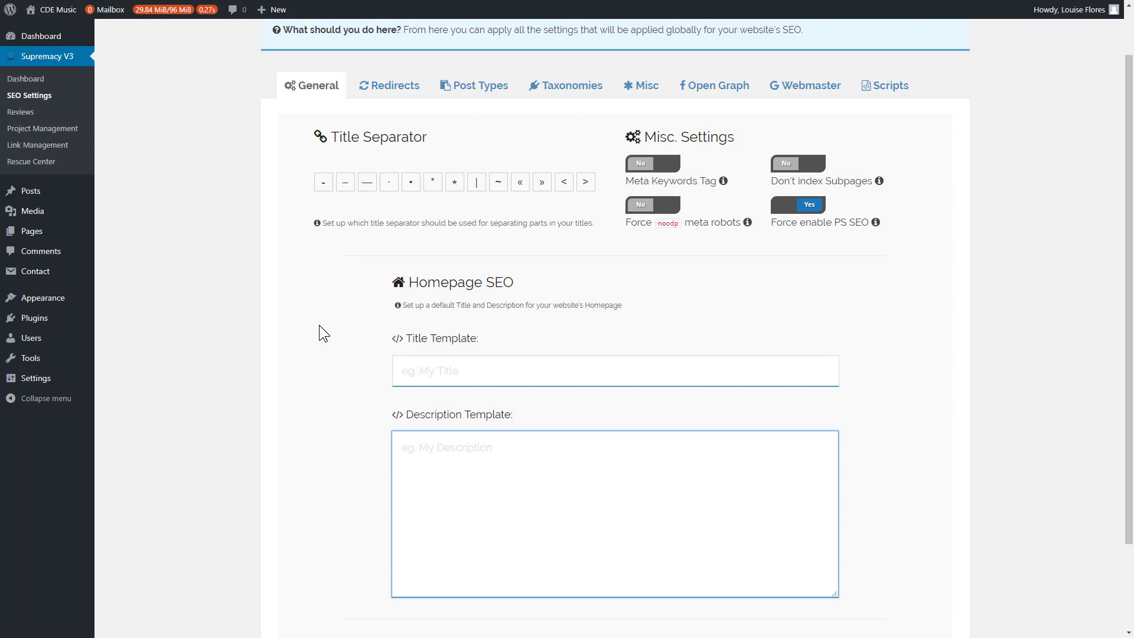
{"action": "left_click", "coordinate": [451, 372]}
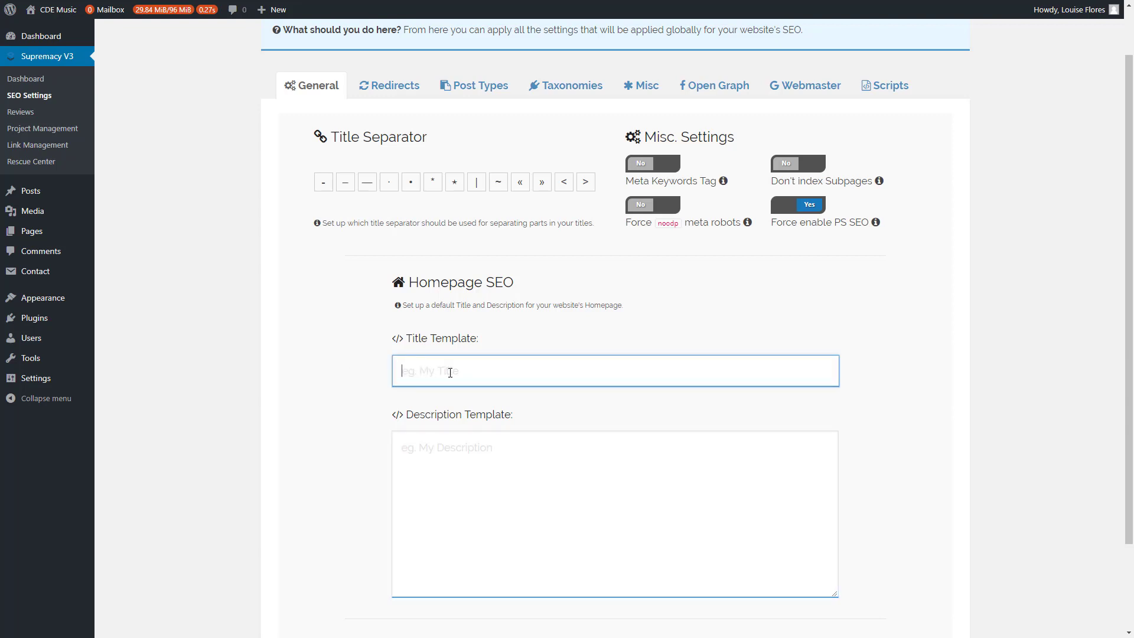
{"action": "left_click", "coordinate": [459, 470]}
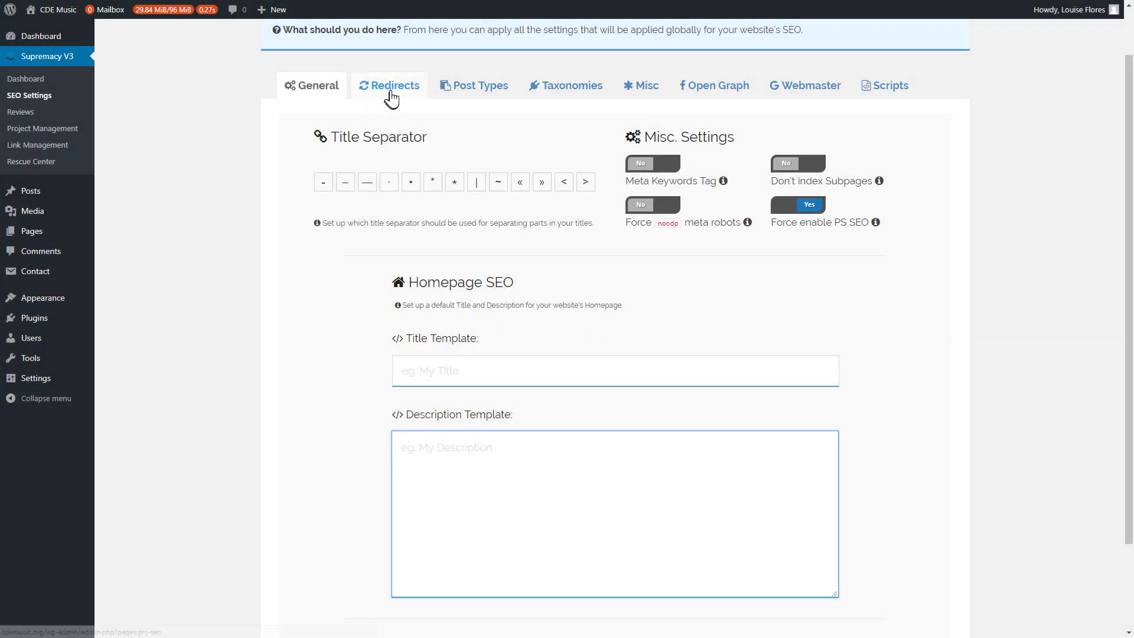
Step: Look through the Redirects, Post Types and Taxonomies sections of the SEO settings
{"action": "left_click", "coordinate": [392, 93]}
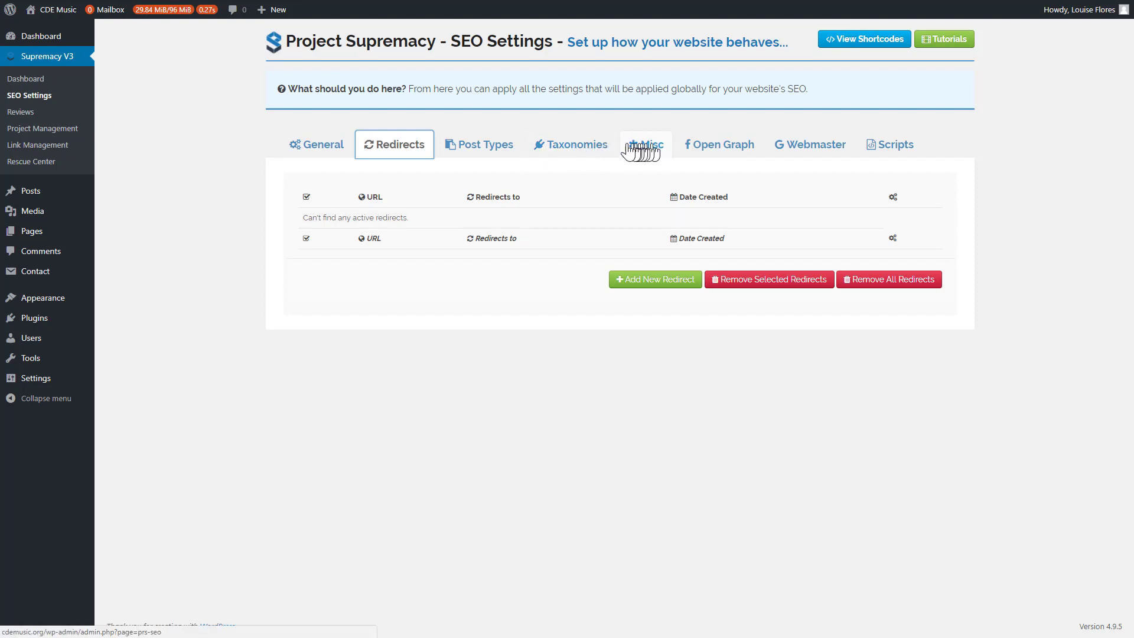
{"action": "left_click", "coordinate": [501, 148]}
{"action": "left_click", "coordinate": [582, 152]}
{"action": "left_click", "coordinate": [639, 152]}
{"action": "left_click", "coordinate": [480, 147]}
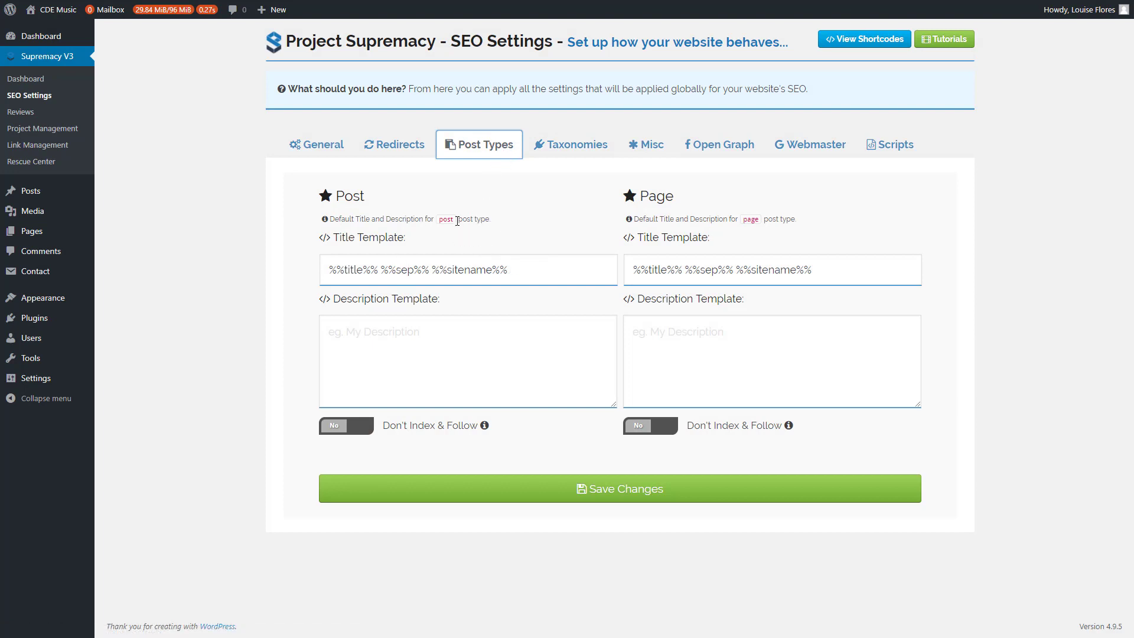
{"action": "left_click", "coordinate": [570, 145]}
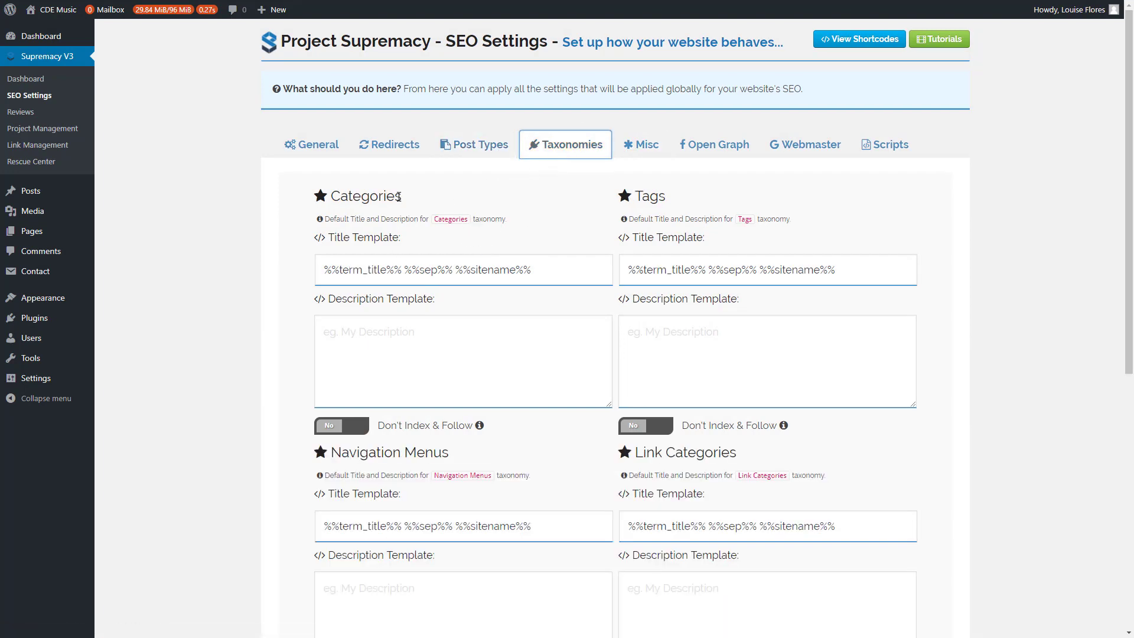
{"action": "left_click", "coordinate": [475, 145]}
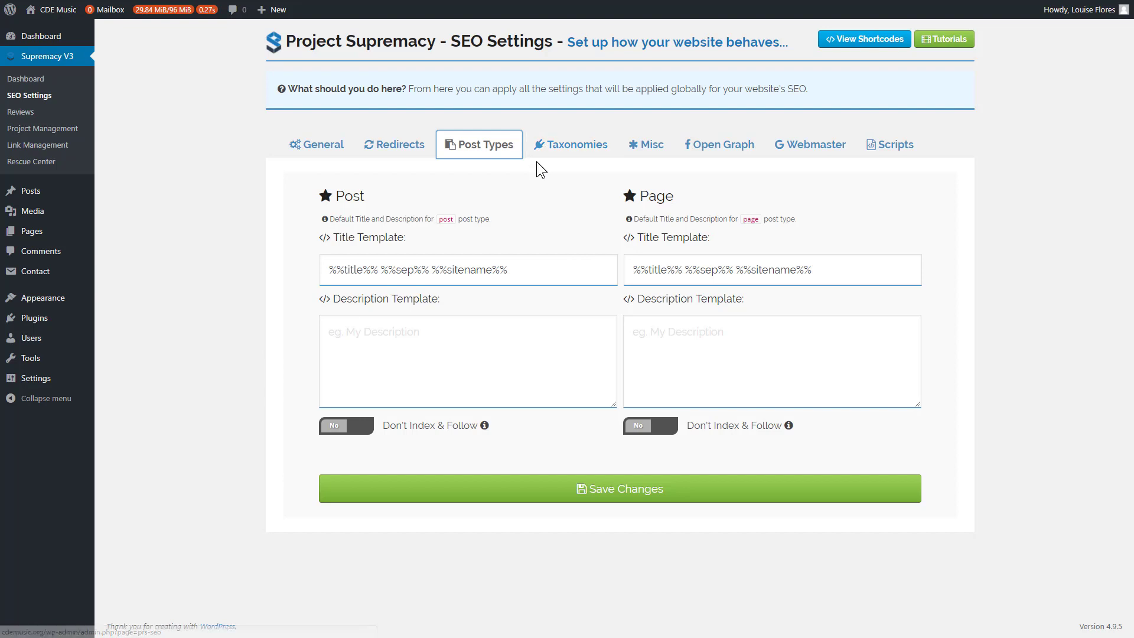
Step: Turn on Don't Index & Follow for the Categories and Tags taxonomies
{"action": "left_click", "coordinate": [582, 147]}
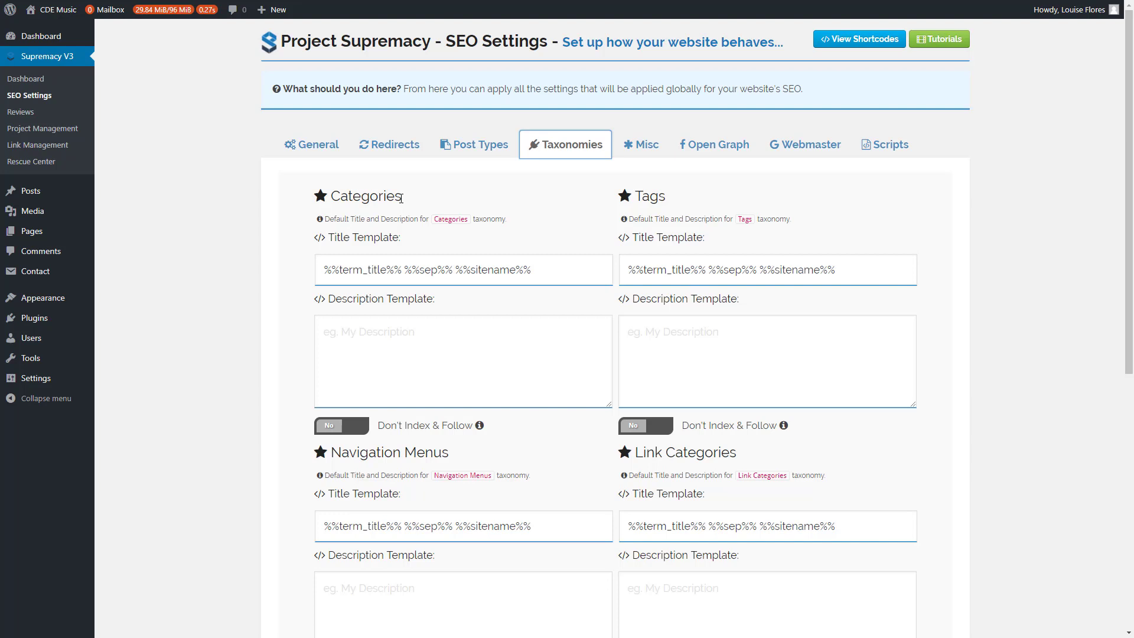
{"action": "left_click", "coordinate": [333, 417]}
{"action": "left_click", "coordinate": [637, 423]}
{"action": "left_click_drag", "start_coordinate": [385, 427], "coordinate": [472, 427]}
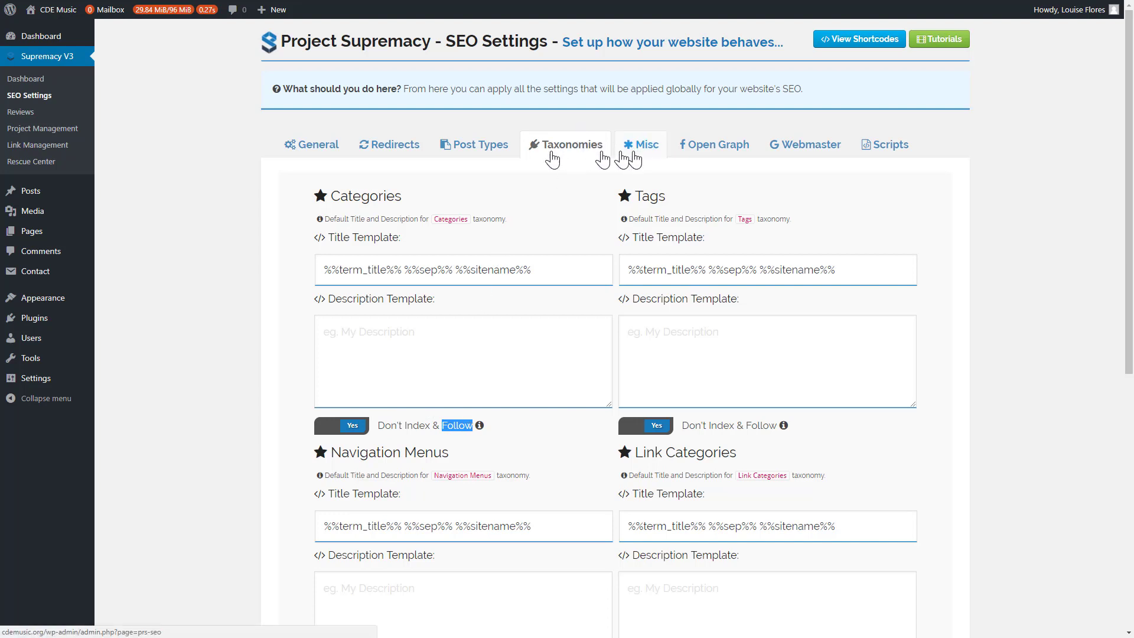
Step: Review the Post type's title and description templates and the list of shortcodes available for them
{"action": "left_click", "coordinate": [471, 154]}
{"action": "left_click_drag", "start_coordinate": [344, 270], "coordinate": [464, 269]}
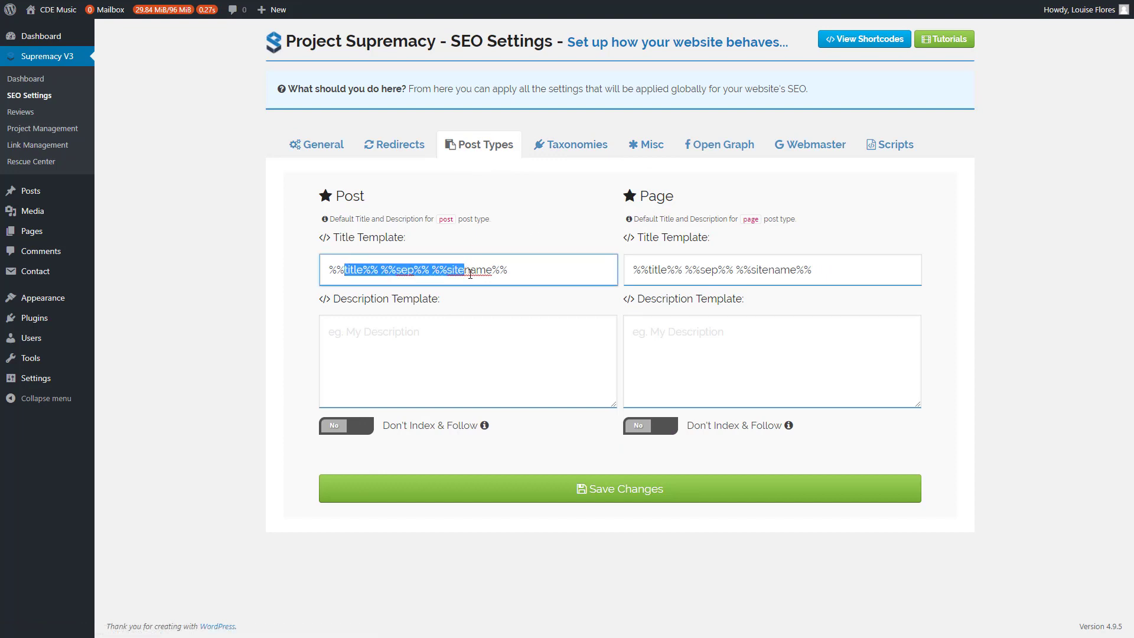
{"action": "left_click", "coordinate": [393, 365]}
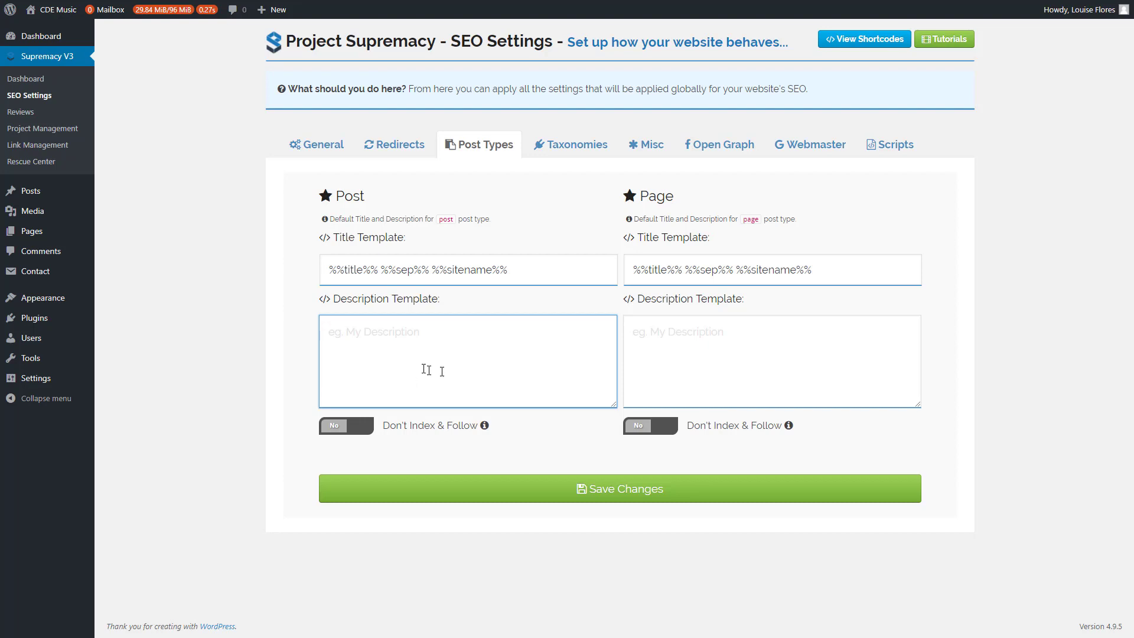
{"action": "left_click_drag", "start_coordinate": [529, 271], "coordinate": [321, 282]}
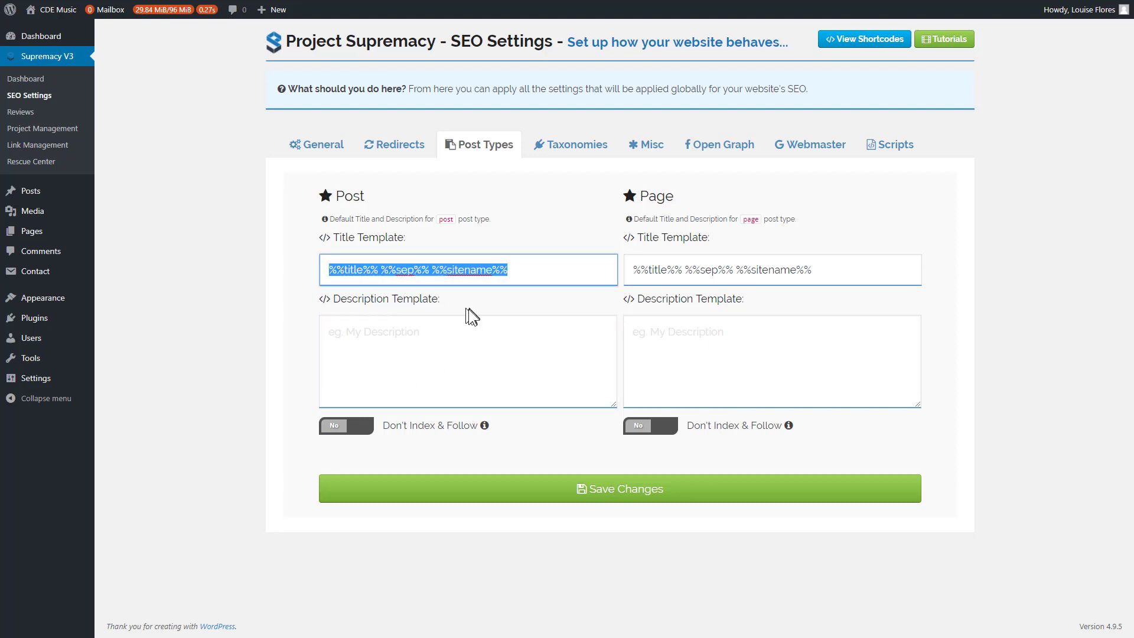
{"action": "left_click", "coordinate": [851, 45]}
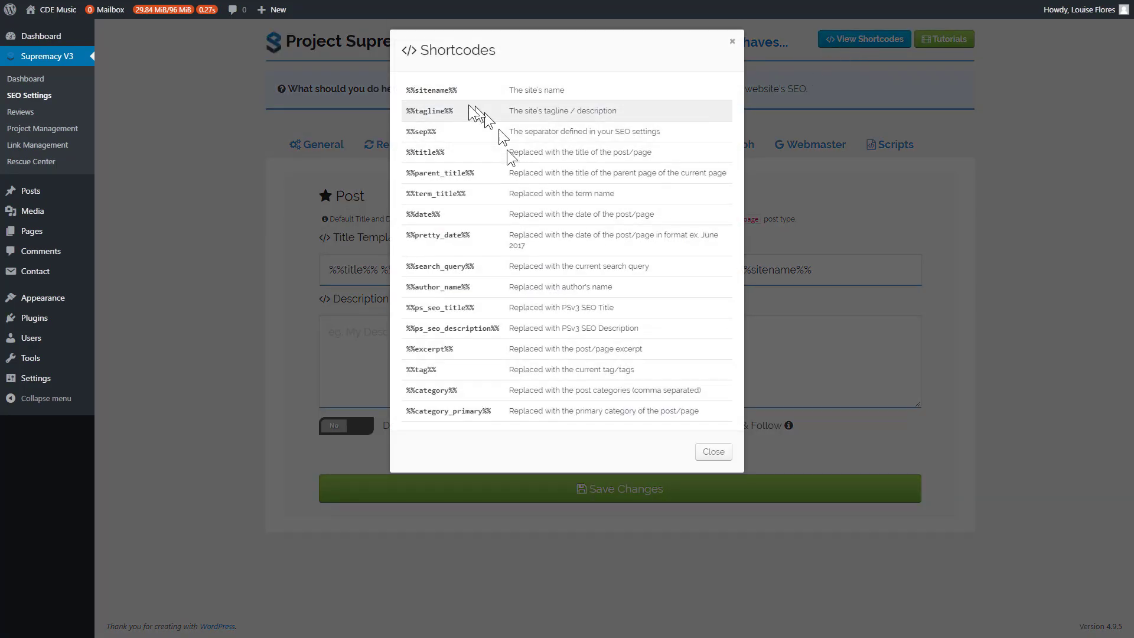
{"action": "left_click", "coordinate": [733, 41]}
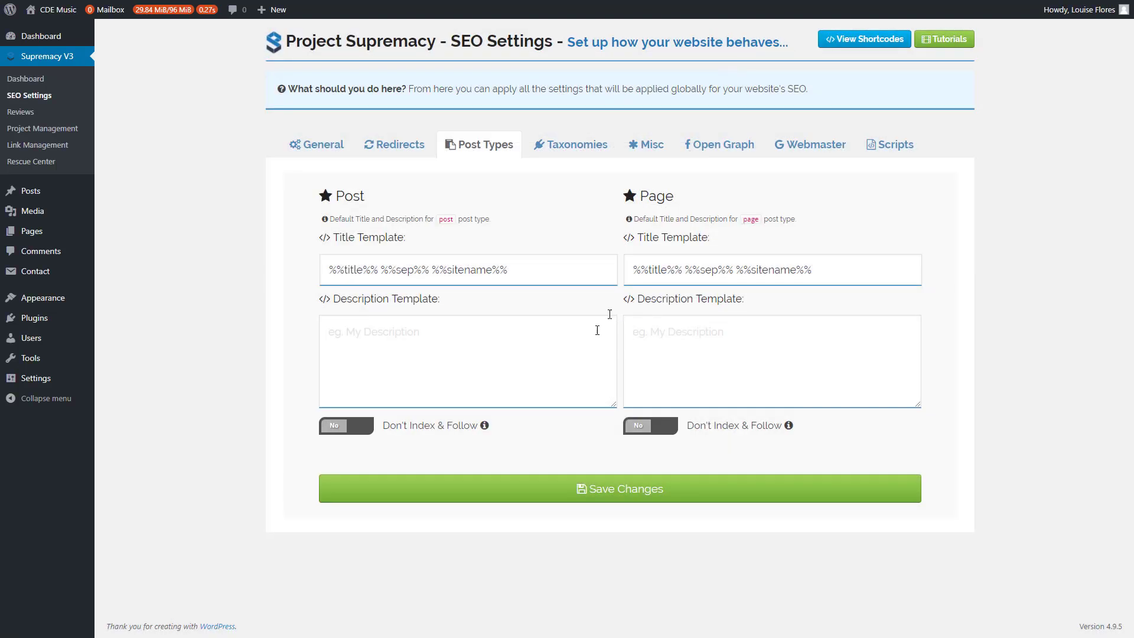
Step: Examine the Open Graph settings, including the Twitter title, description and image fields and the previews
{"action": "left_click", "coordinate": [718, 151]}
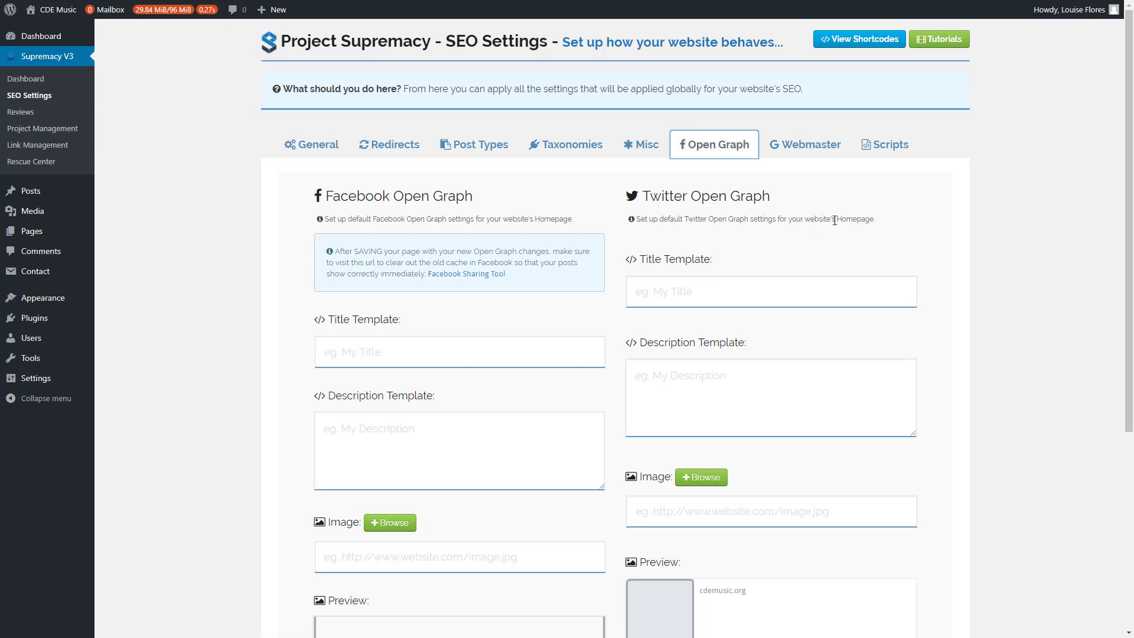
{"action": "left_click", "coordinate": [725, 289]}
{"action": "left_click", "coordinate": [709, 389]}
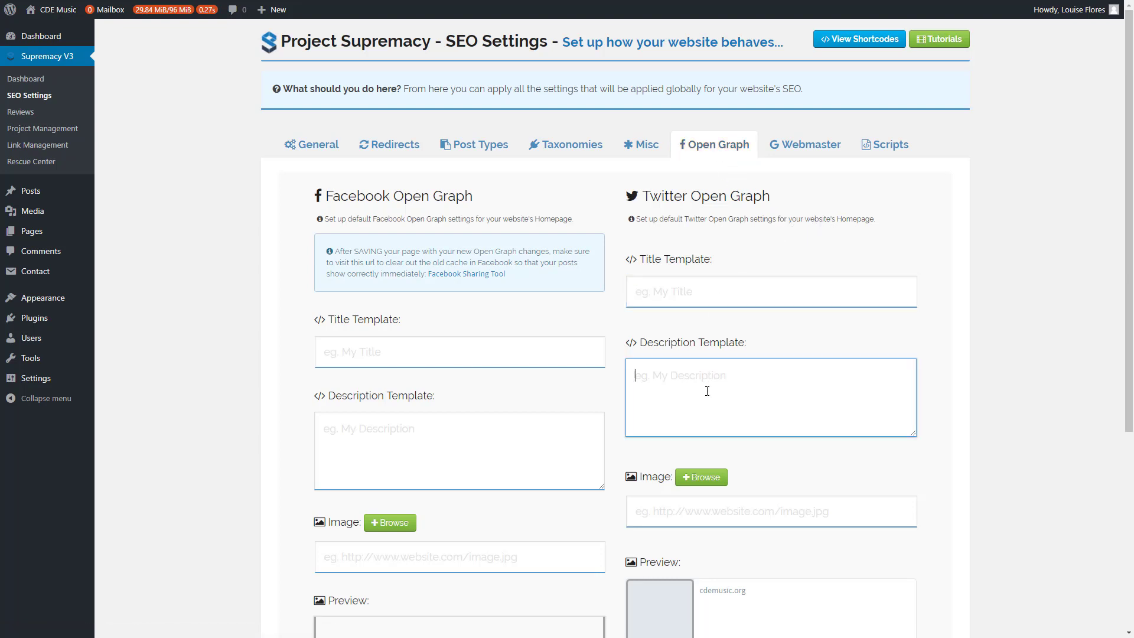
{"action": "left_click", "coordinate": [688, 295]}
{"action": "left_click", "coordinate": [709, 391]}
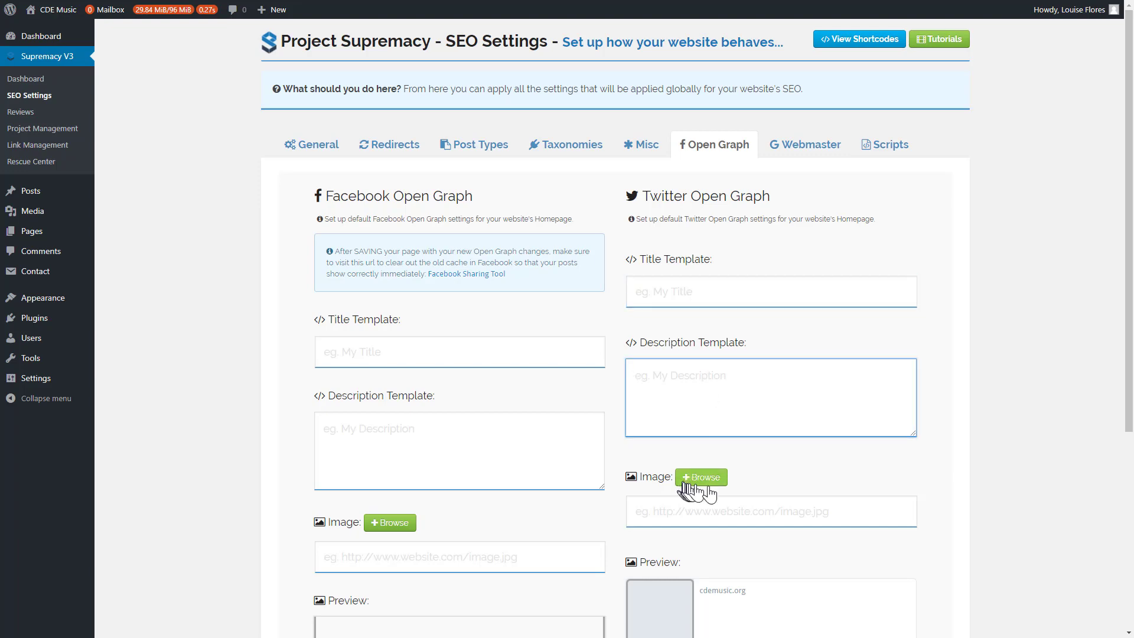
{"action": "scroll", "coordinate": [827, 491], "scroll_direction": "down", "scroll_amount": 2}
{"action": "scroll", "coordinate": [827, 491], "scroll_direction": "down", "scroll_amount": 2}
{"action": "scroll", "coordinate": [741, 354], "scroll_direction": "up", "scroll_amount": 3}
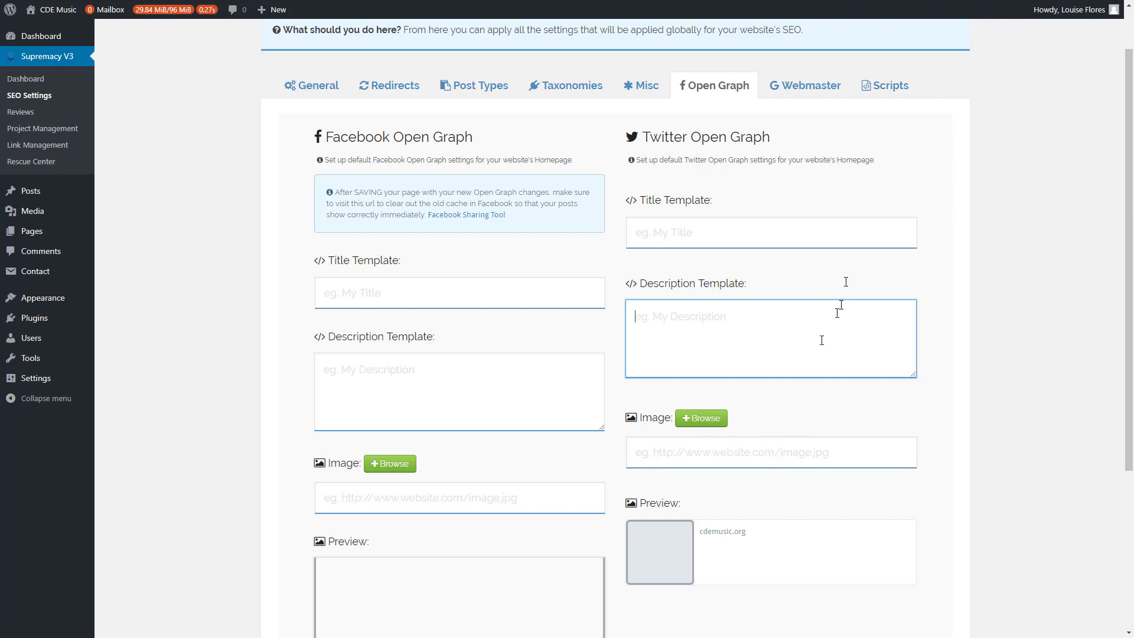
Step: Review the webmaster verification code fields and the Global Scripts box
{"action": "left_click", "coordinate": [784, 98]}
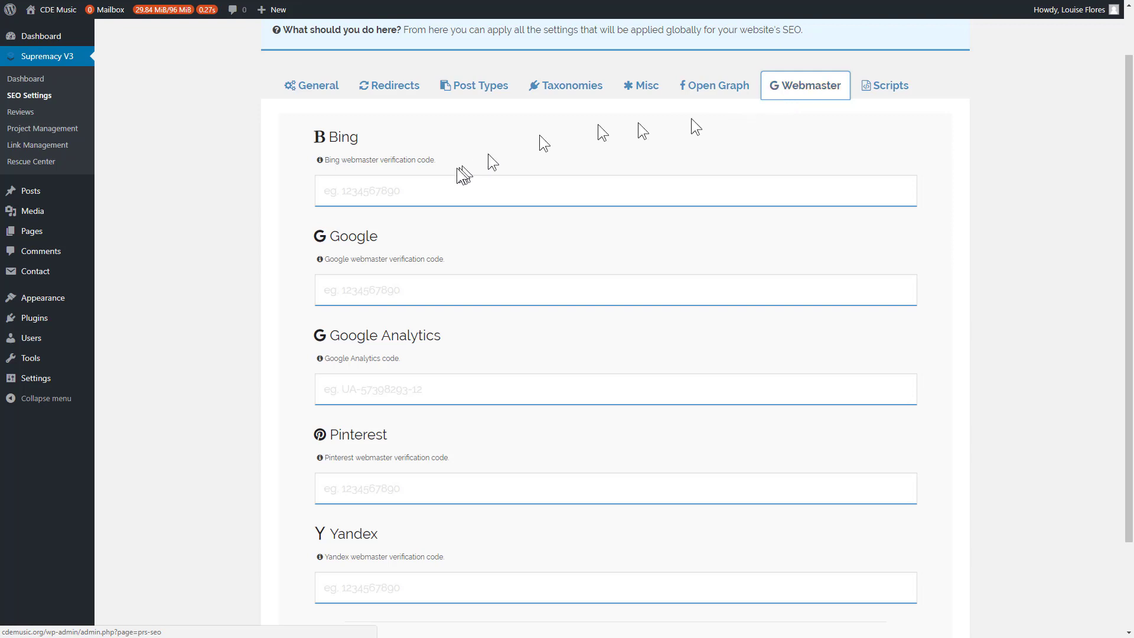
{"action": "left_click_drag", "start_coordinate": [436, 169], "coordinate": [371, 161]}
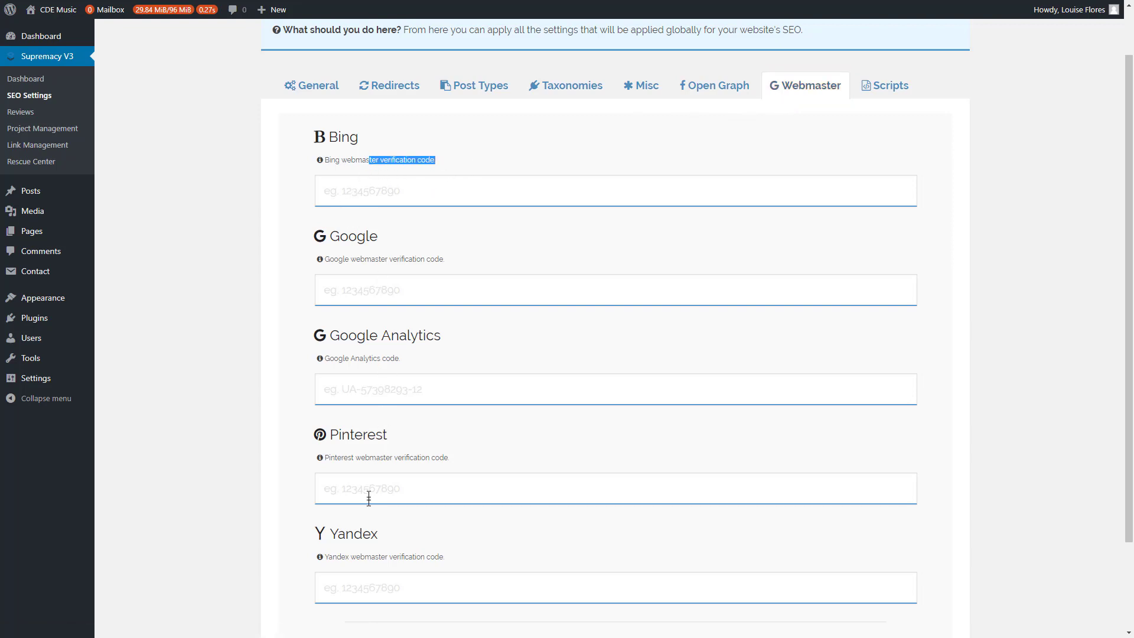
{"action": "left_click", "coordinate": [879, 94]}
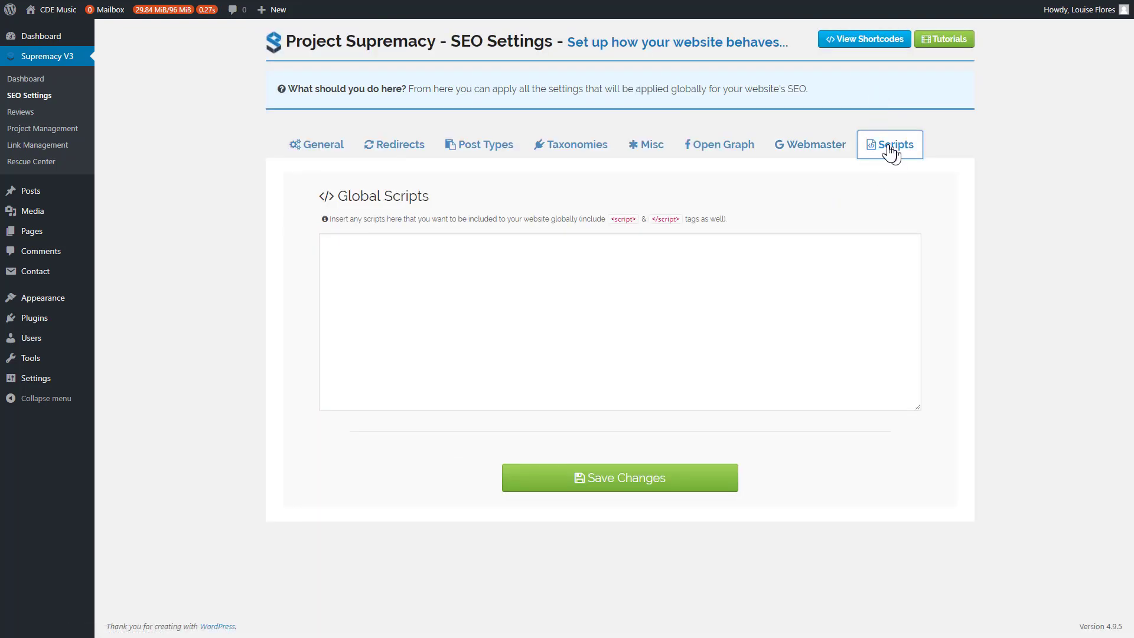
{"action": "left_click_drag", "start_coordinate": [430, 201], "coordinate": [340, 200]}
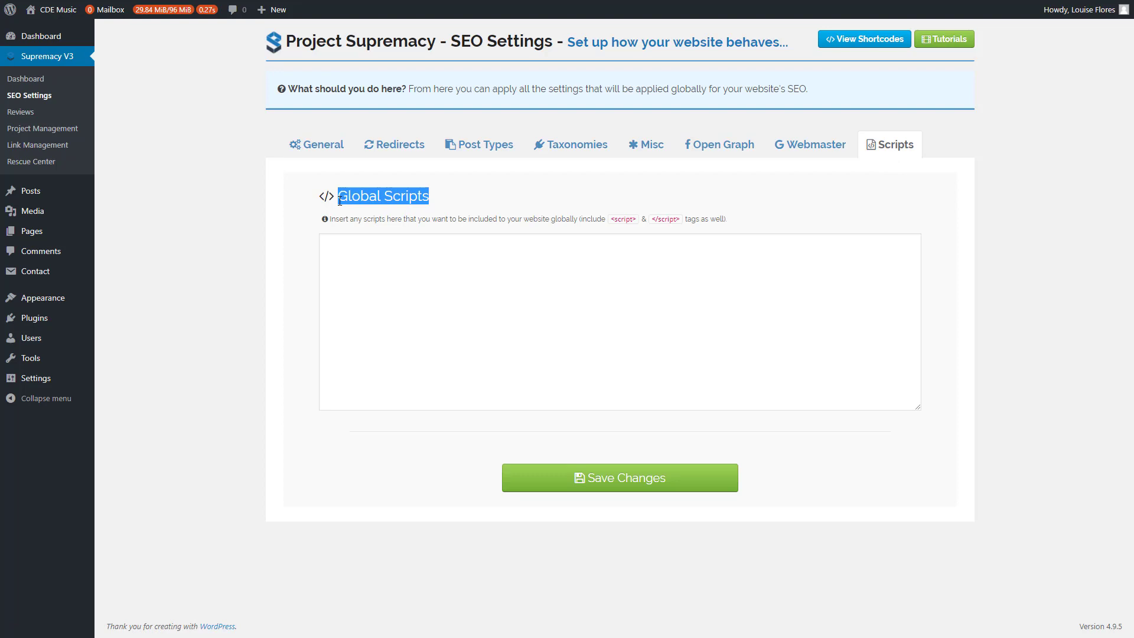
{"action": "left_click", "coordinate": [405, 310]}
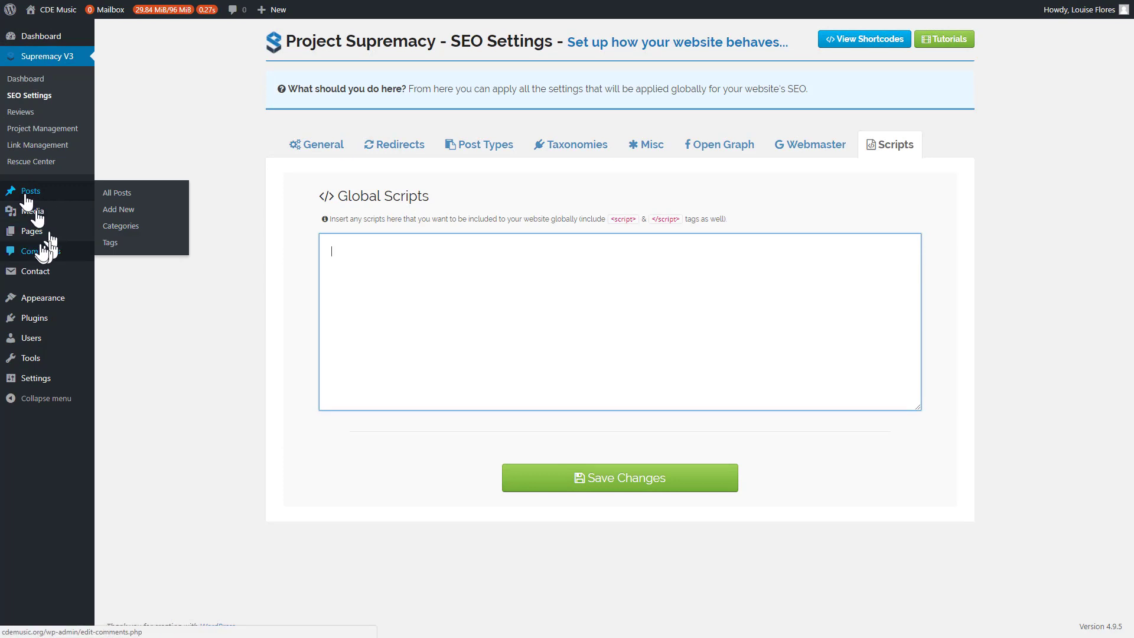
Step: Open the Our Music Store post for editing and turn on Project Supremacy's On Page SEO for it
{"action": "left_click", "coordinate": [111, 200]}
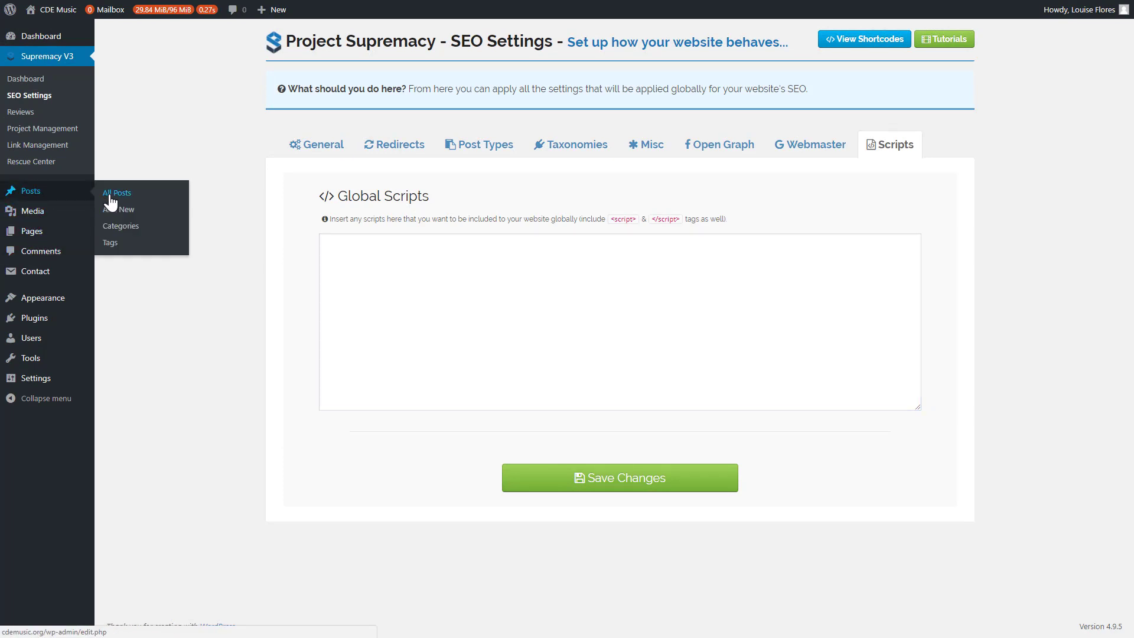
{"action": "left_click", "coordinate": [140, 138]}
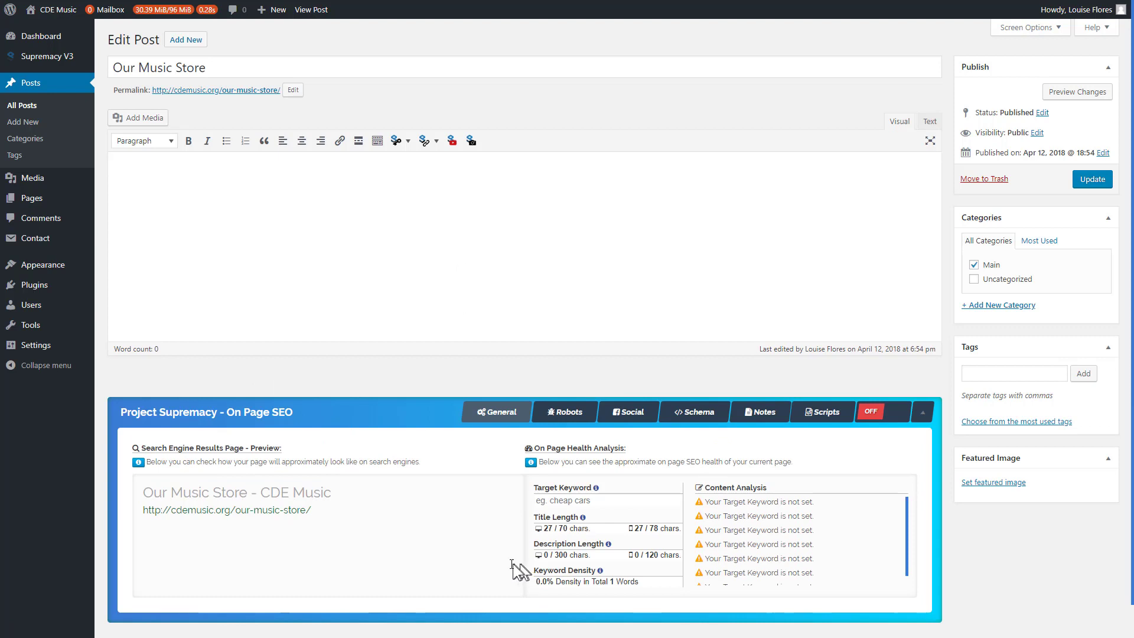
{"action": "left_click", "coordinate": [871, 417]}
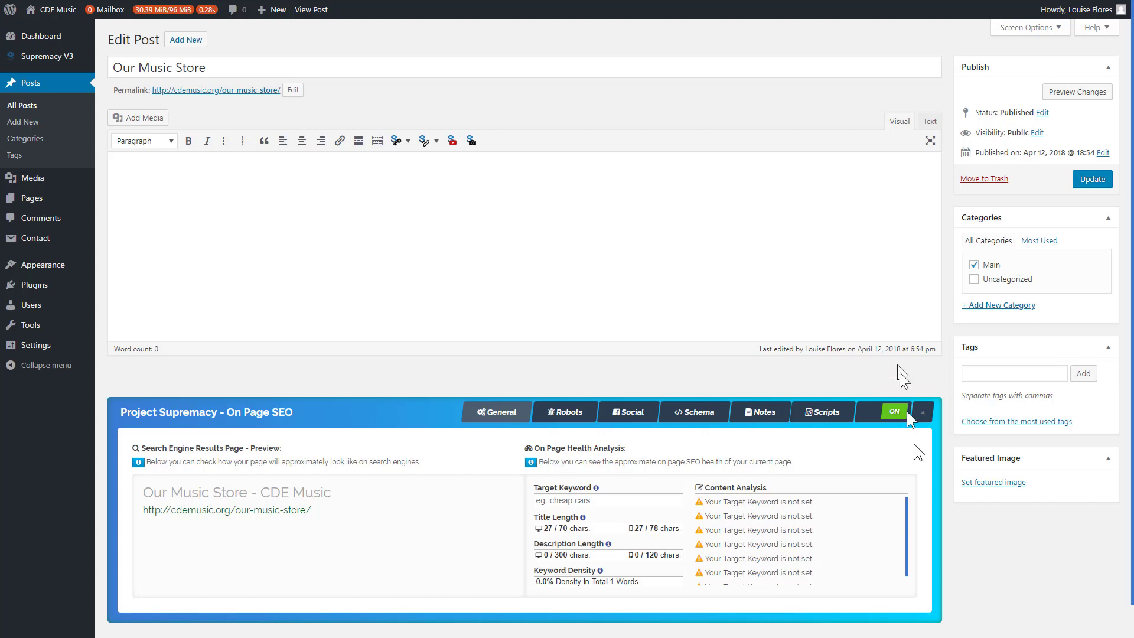
Step: Set the post's search result title to "TItle" and its description to "Description", and check the URL slug in the preview
{"action": "left_click", "coordinate": [205, 492]}
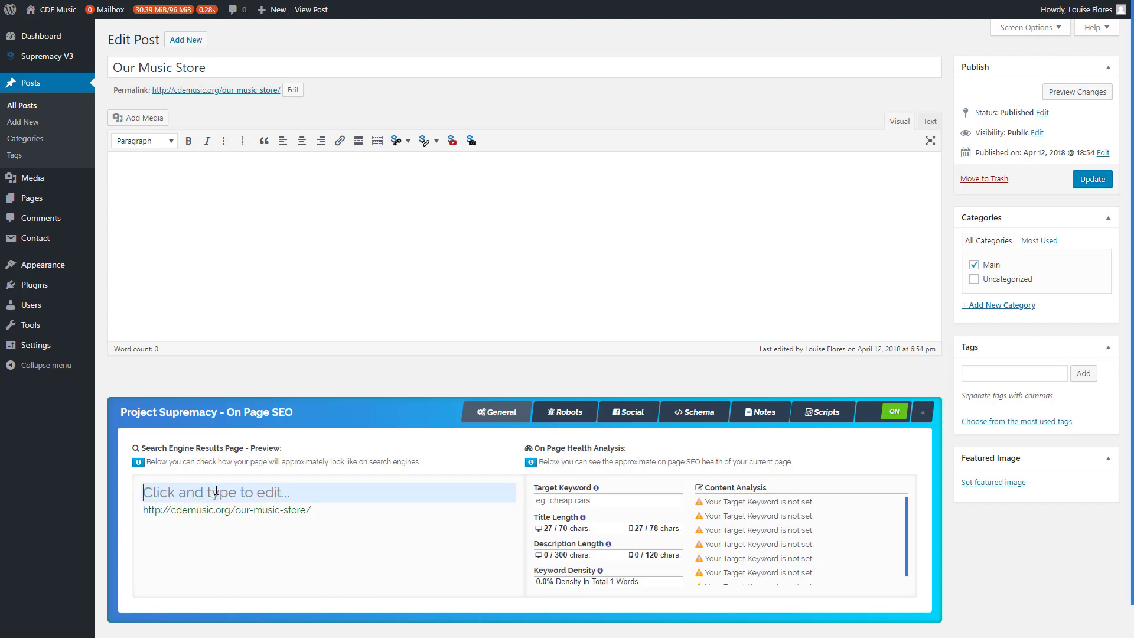
{"action": "type", "text": "TItle"}
{"action": "left_click", "coordinate": [194, 530]}
{"action": "type", "text": "Description"}
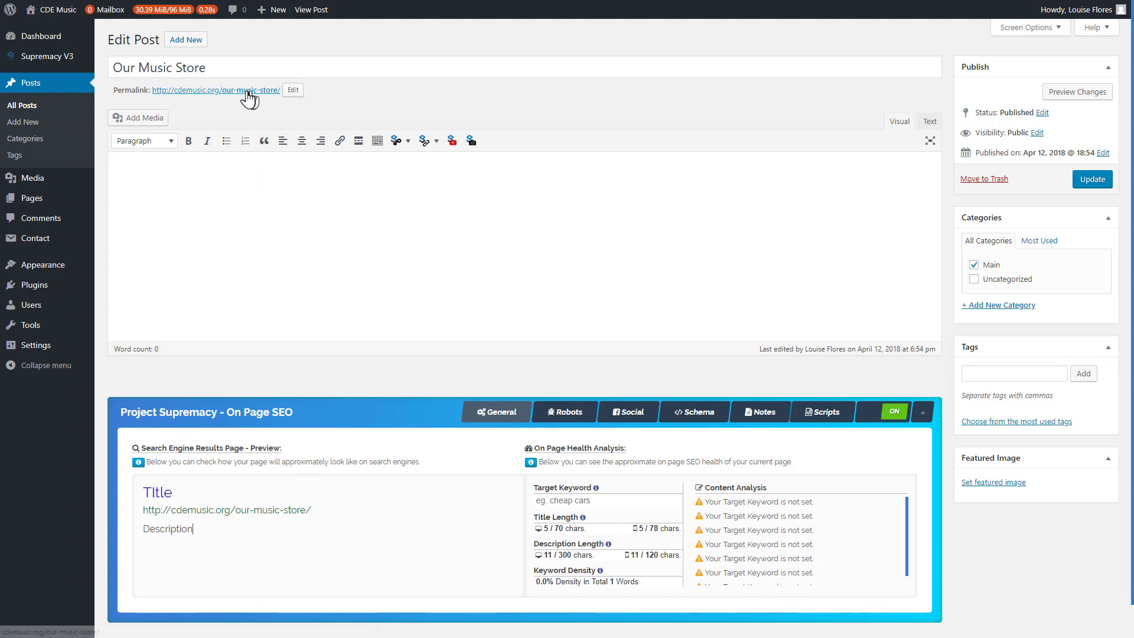
{"action": "left_click_drag", "start_coordinate": [312, 509], "coordinate": [239, 510]}
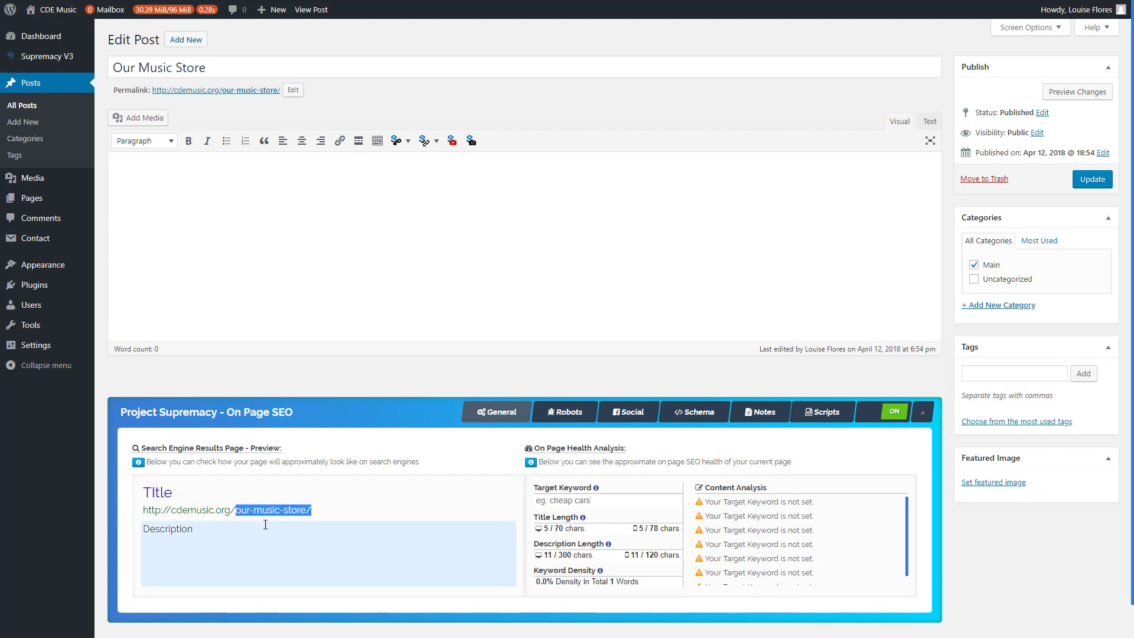
Step: Switch the post's meta robots on, check the index type and follow type choices and the tag preview, and switch it back off
{"action": "left_click", "coordinate": [573, 417]}
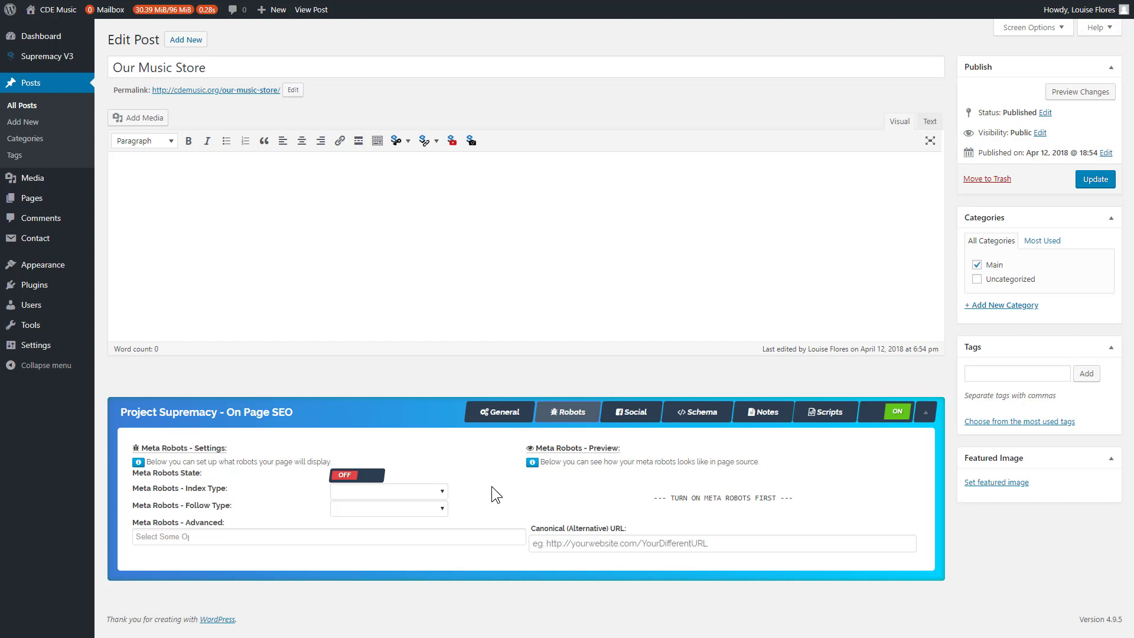
{"action": "left_click", "coordinate": [345, 477]}
{"action": "left_click", "coordinate": [396, 492]}
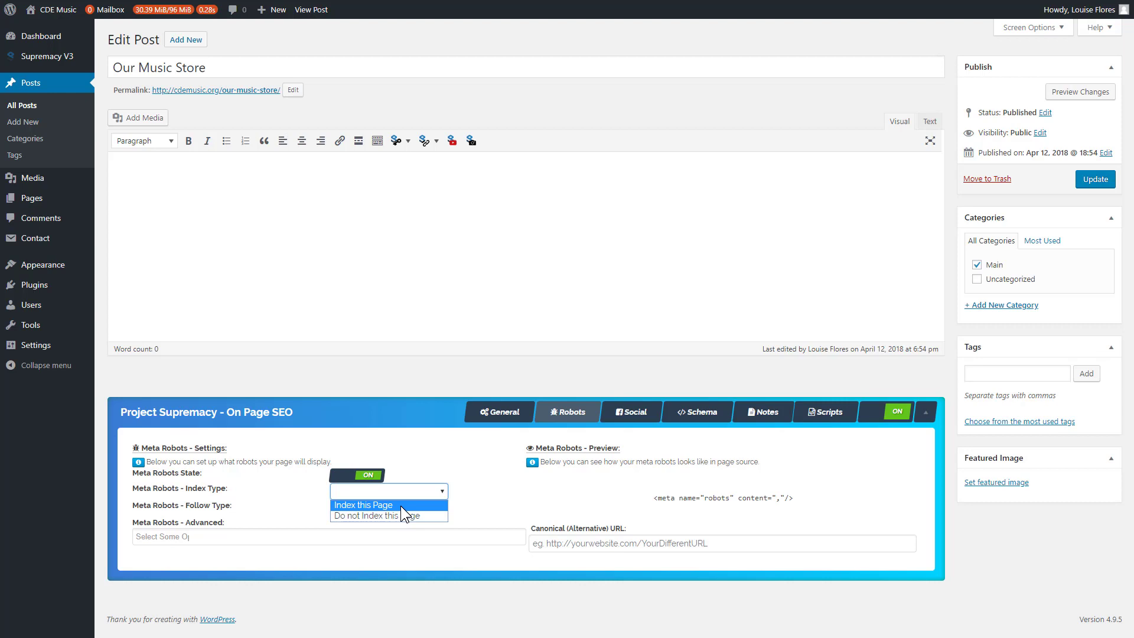
{"action": "left_click", "coordinate": [481, 501]}
{"action": "left_click", "coordinate": [433, 509]}
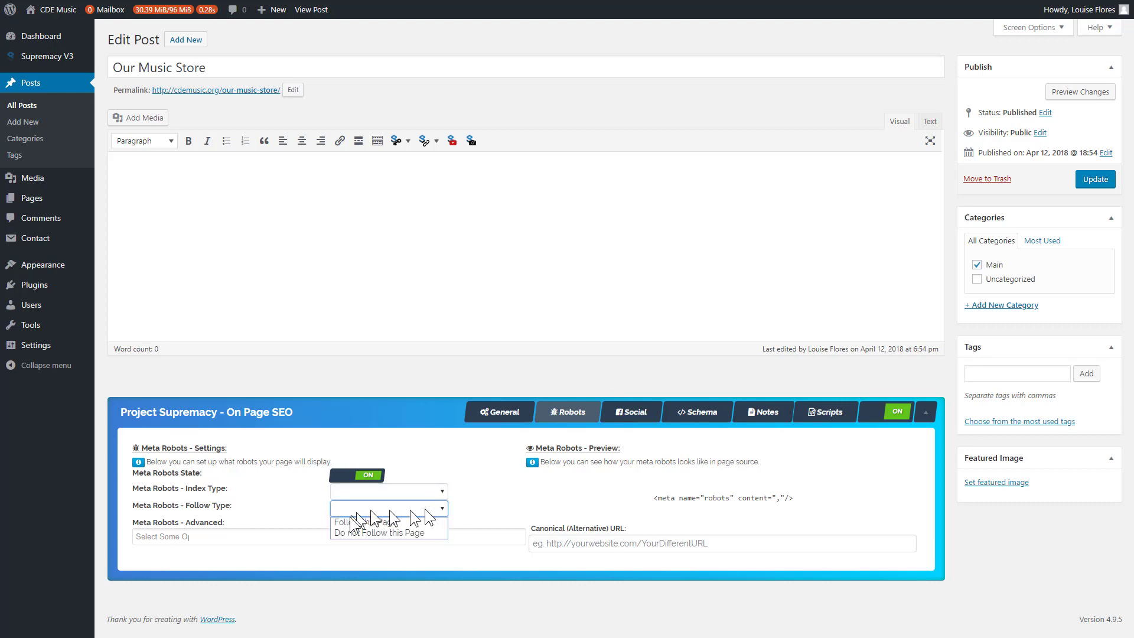
{"action": "left_click", "coordinate": [473, 500]}
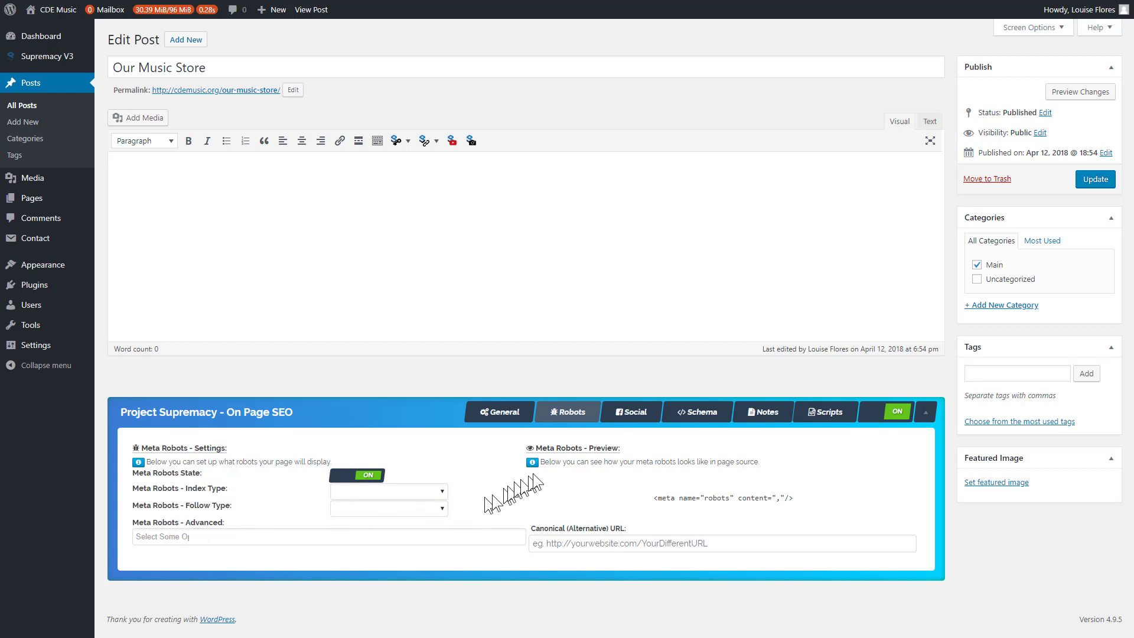
{"action": "left_click_drag", "start_coordinate": [653, 498], "coordinate": [605, 499]}
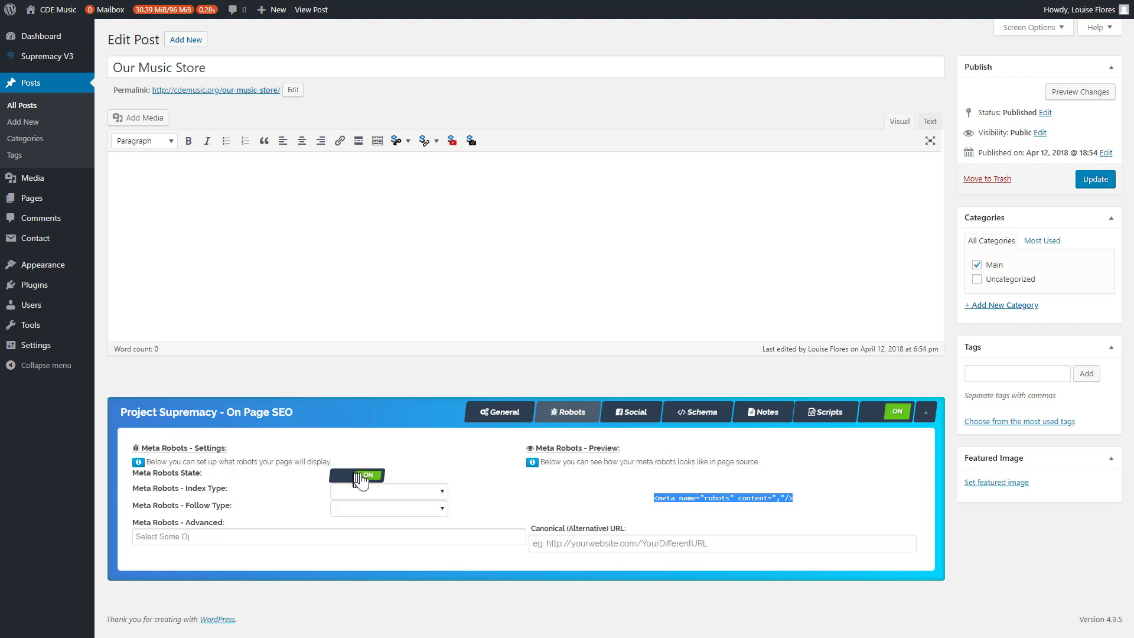
{"action": "left_click", "coordinate": [360, 480]}
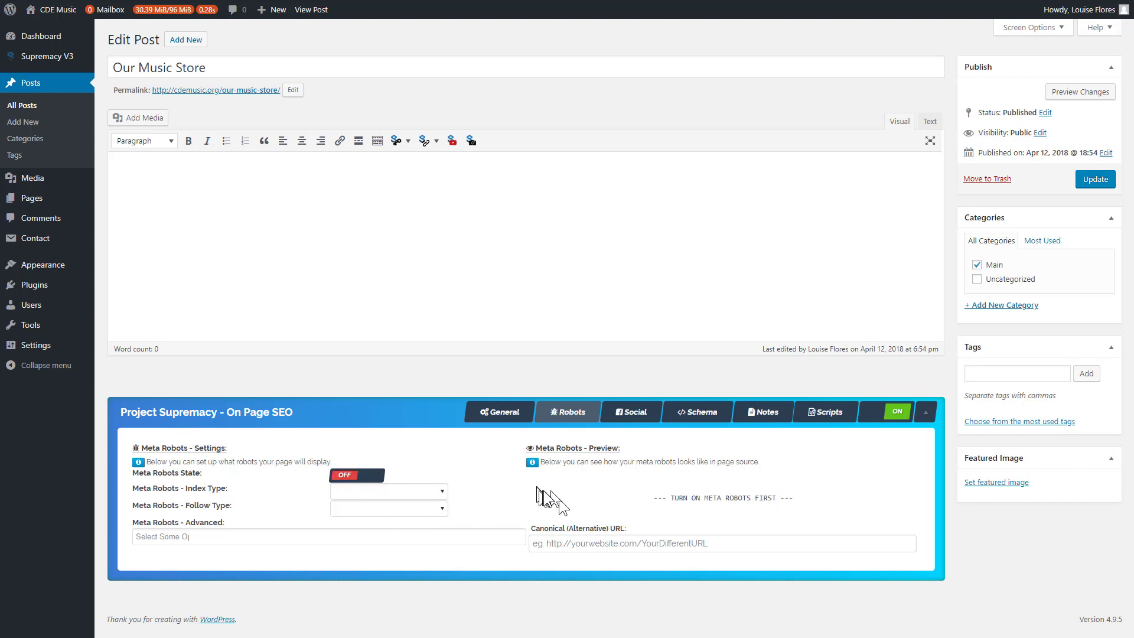
Step: Examine the post's Twitter and Facebook Open Graph fields, their previews and the Facebook Sharing Tool link
{"action": "left_click", "coordinate": [634, 416]}
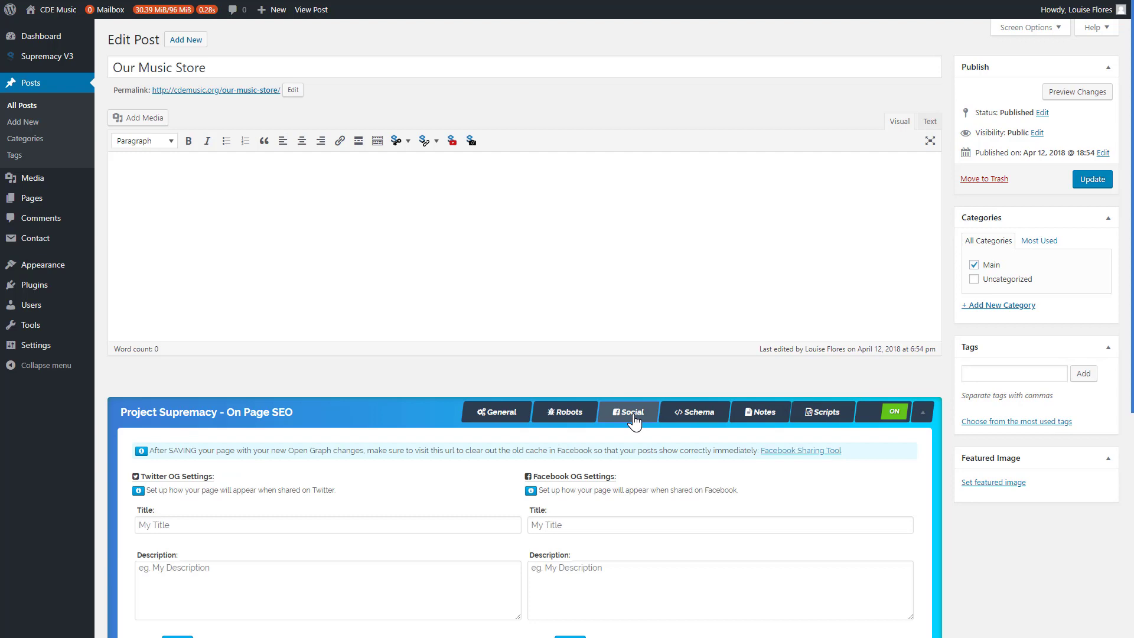
{"action": "scroll", "coordinate": [634, 420], "scroll_direction": "down", "scroll_amount": 1}
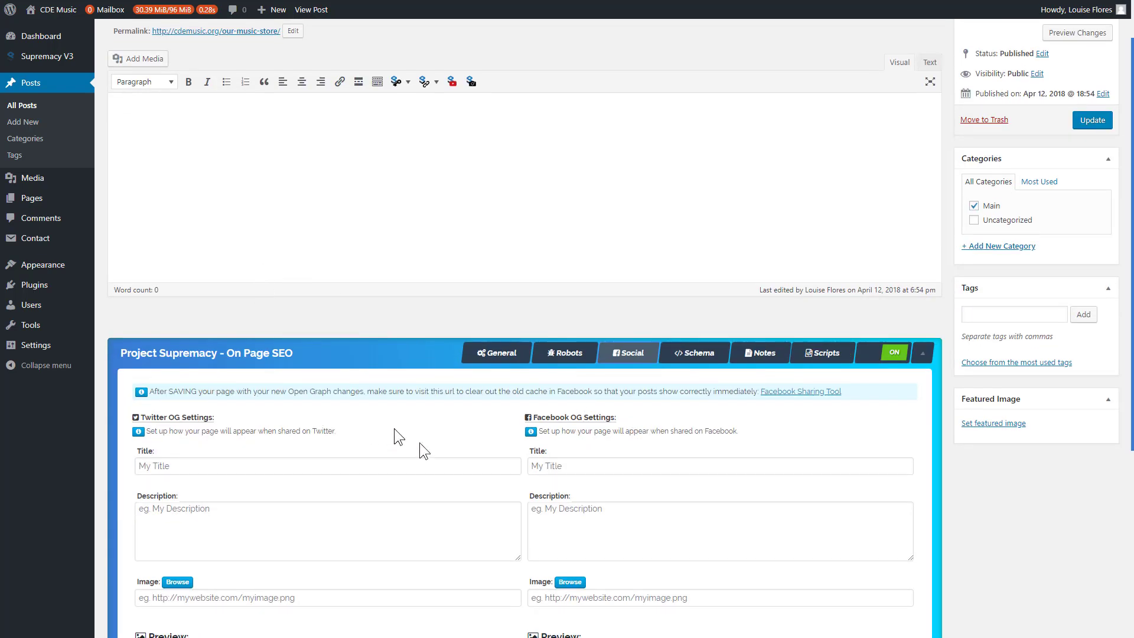
{"action": "scroll", "coordinate": [546, 462], "scroll_direction": "down", "scroll_amount": 1}
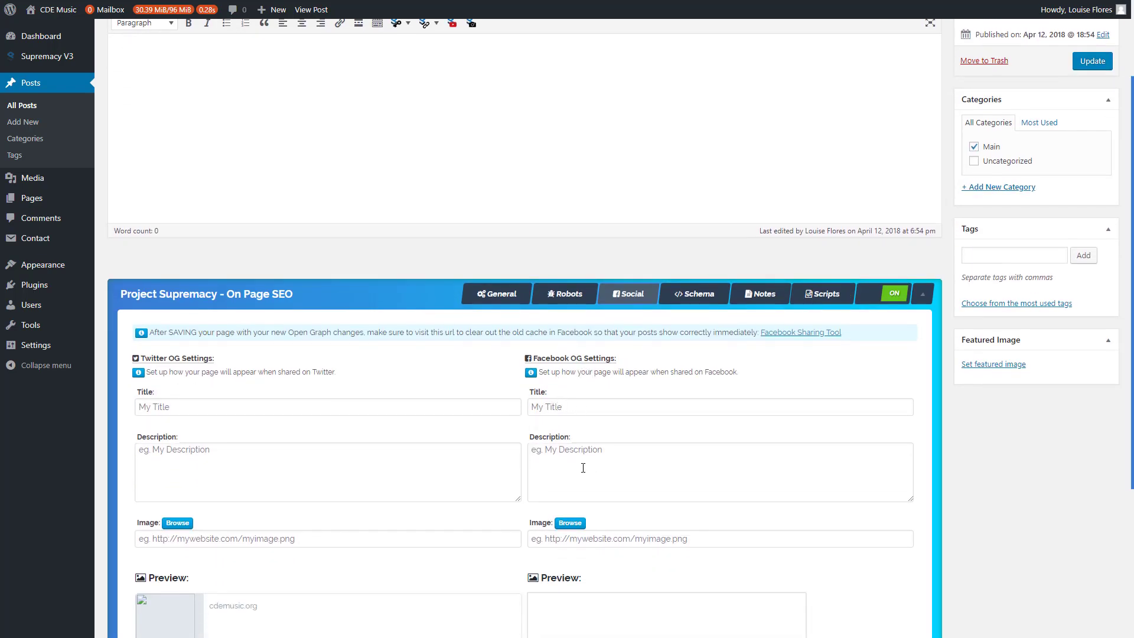
{"action": "scroll", "coordinate": [650, 567], "scroll_direction": "down", "scroll_amount": 2}
{"action": "scroll", "coordinate": [631, 506], "scroll_direction": "down", "scroll_amount": 1}
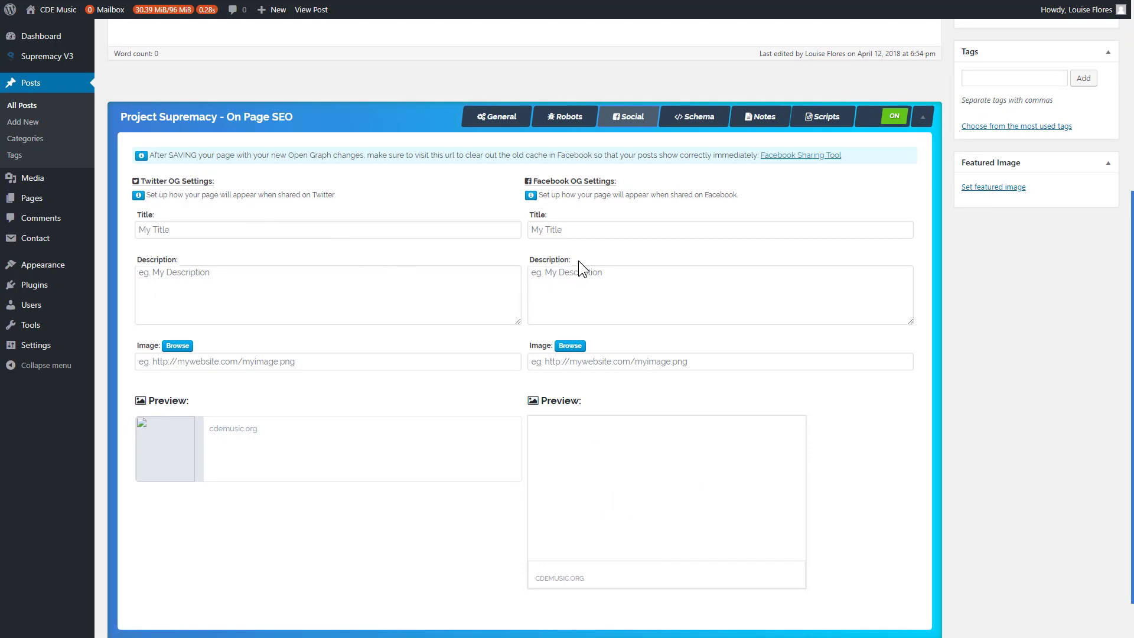
{"action": "scroll", "coordinate": [757, 311], "scroll_direction": "up", "scroll_amount": 2}
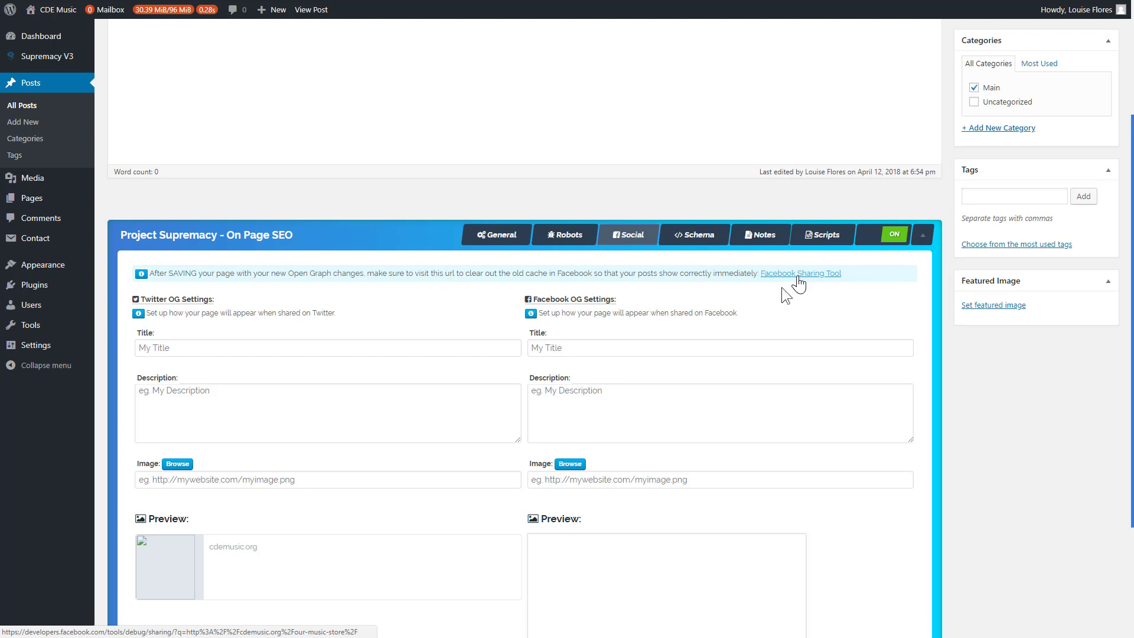
Step: Look over the schema section and the notes box in the post's On Page SEO
{"action": "left_click", "coordinate": [697, 239]}
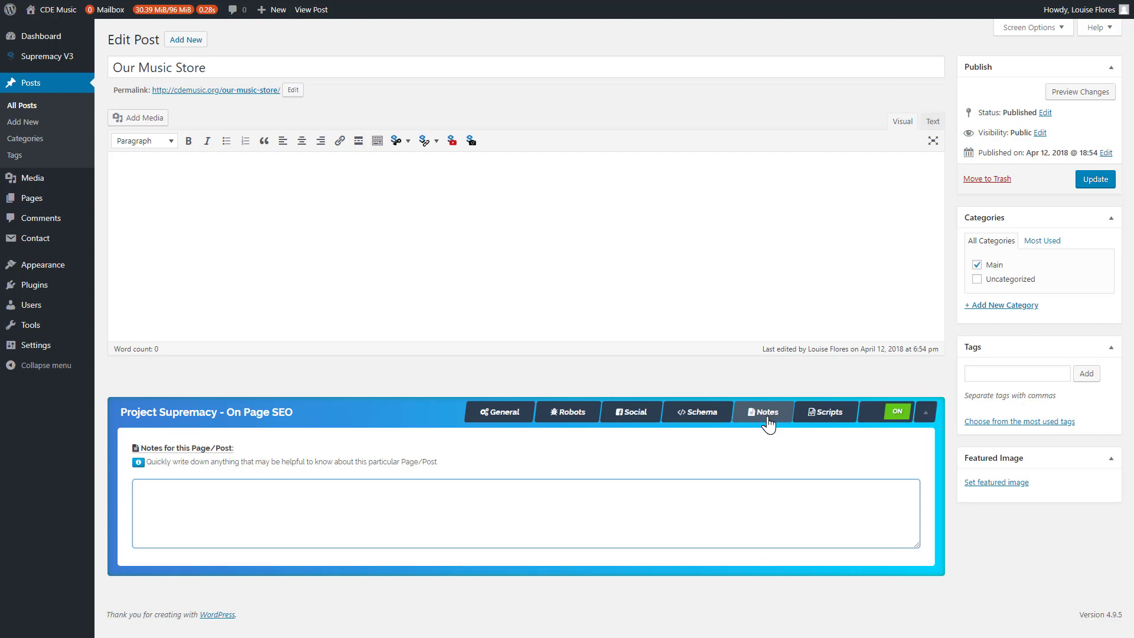
{"action": "left_click", "coordinate": [494, 517]}
Step: Review the post's custom scripts box and set the post to not render Global Scripts
{"action": "left_click", "coordinate": [825, 417]}
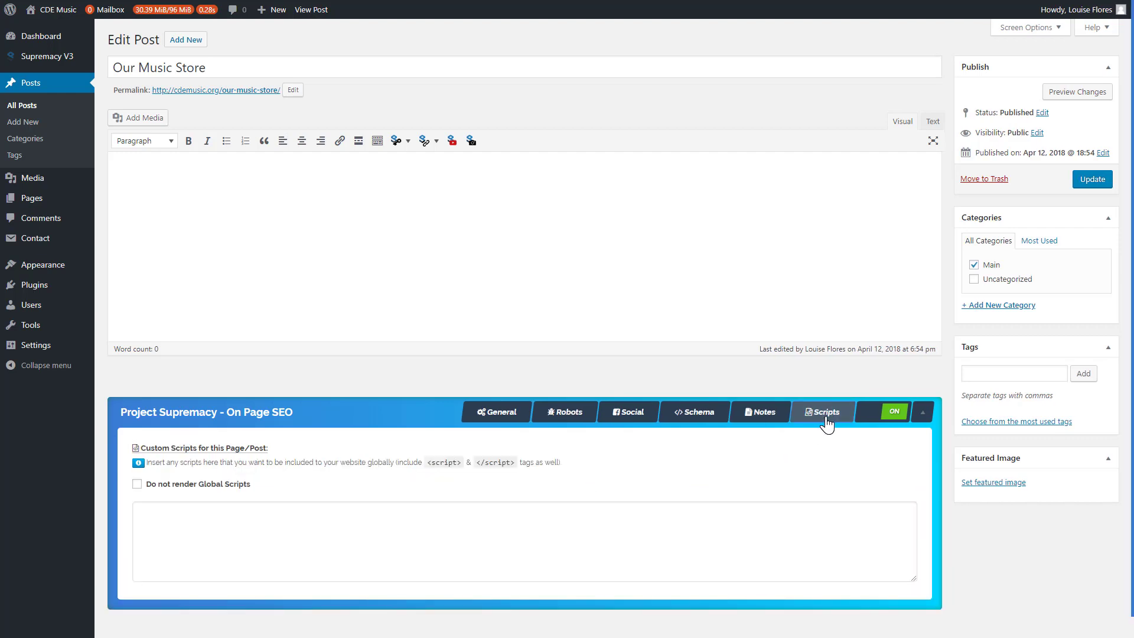
{"action": "scroll", "coordinate": [768, 446], "scroll_direction": "down", "scroll_amount": 1}
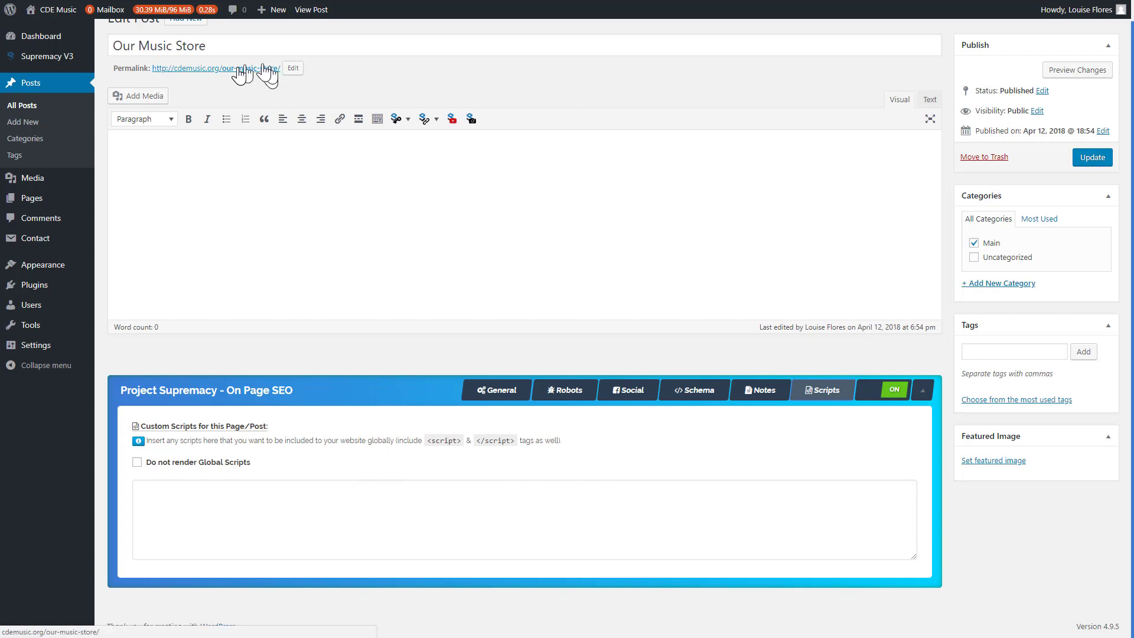
{"action": "left_click", "coordinate": [258, 514]}
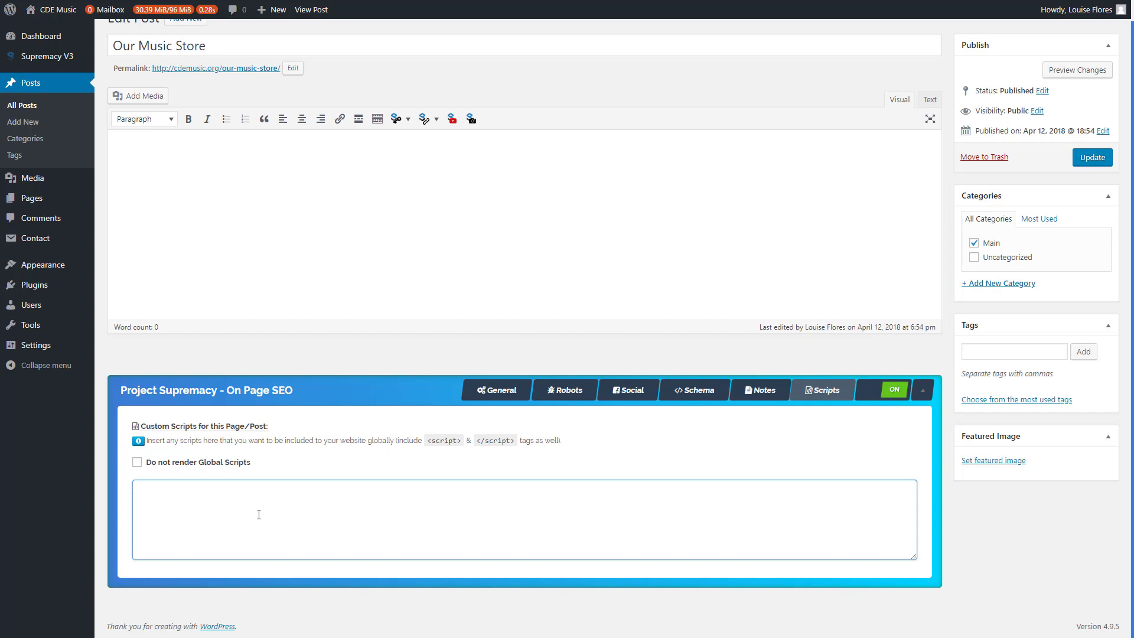
{"action": "left_click", "coordinate": [136, 463]}
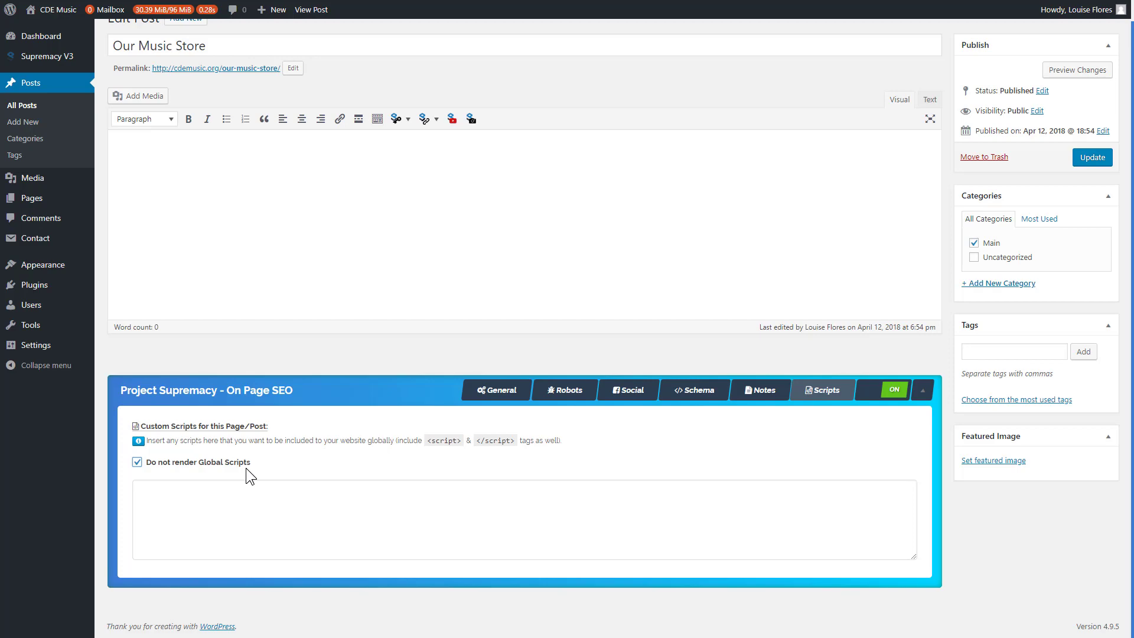
{"action": "left_click", "coordinate": [234, 504]}
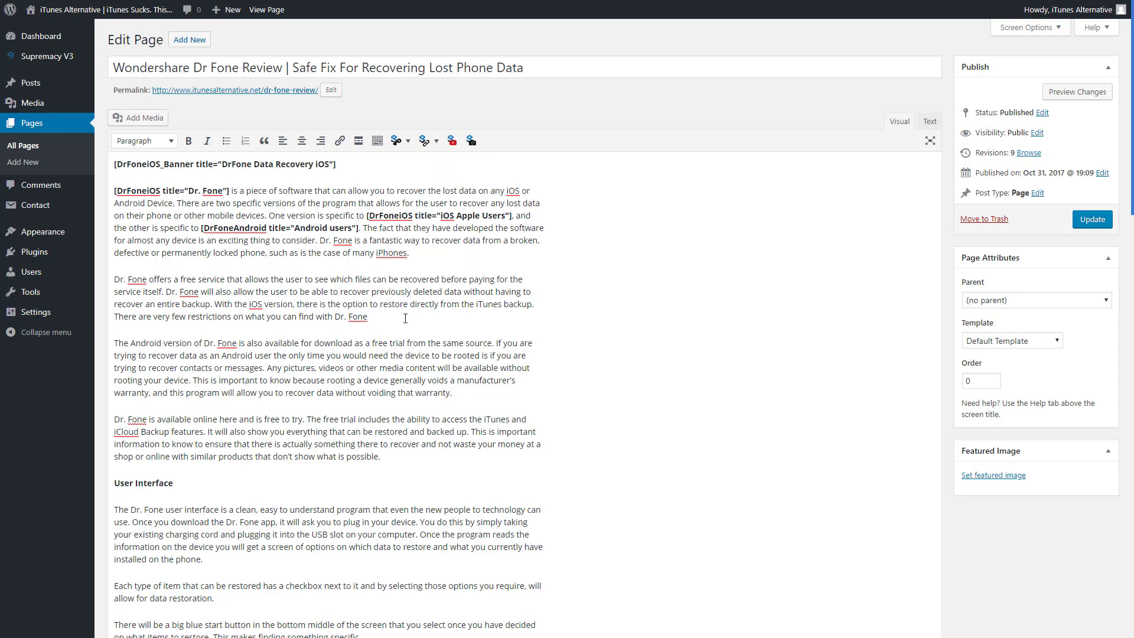
Step: Add an empty line above the Android paragraph of the Wondershare Dr Fone Review page and search YouTube for "Dr Fone Review"
{"action": "key", "text": "Return"}
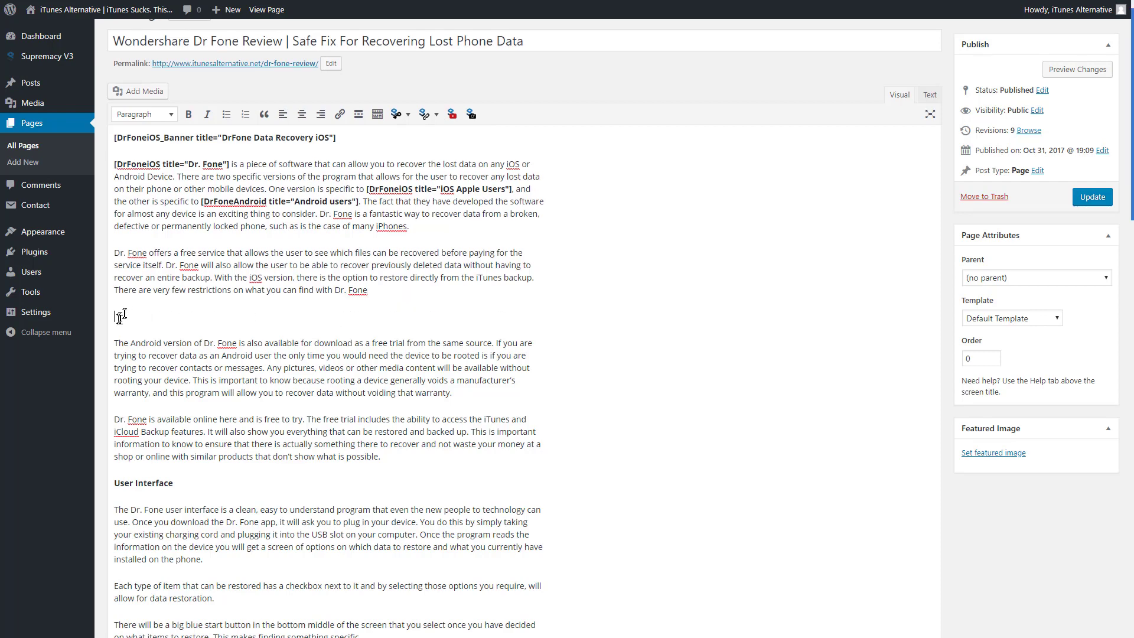
{"action": "left_click", "coordinate": [471, 112]}
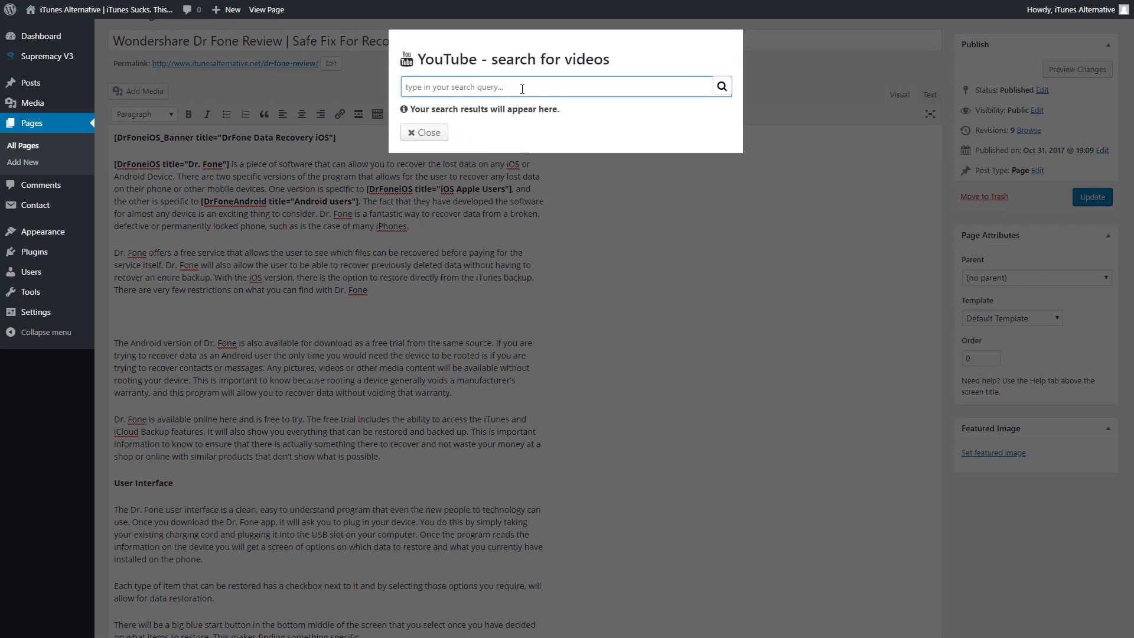
{"action": "type", "text": "Dr Fone Review"}
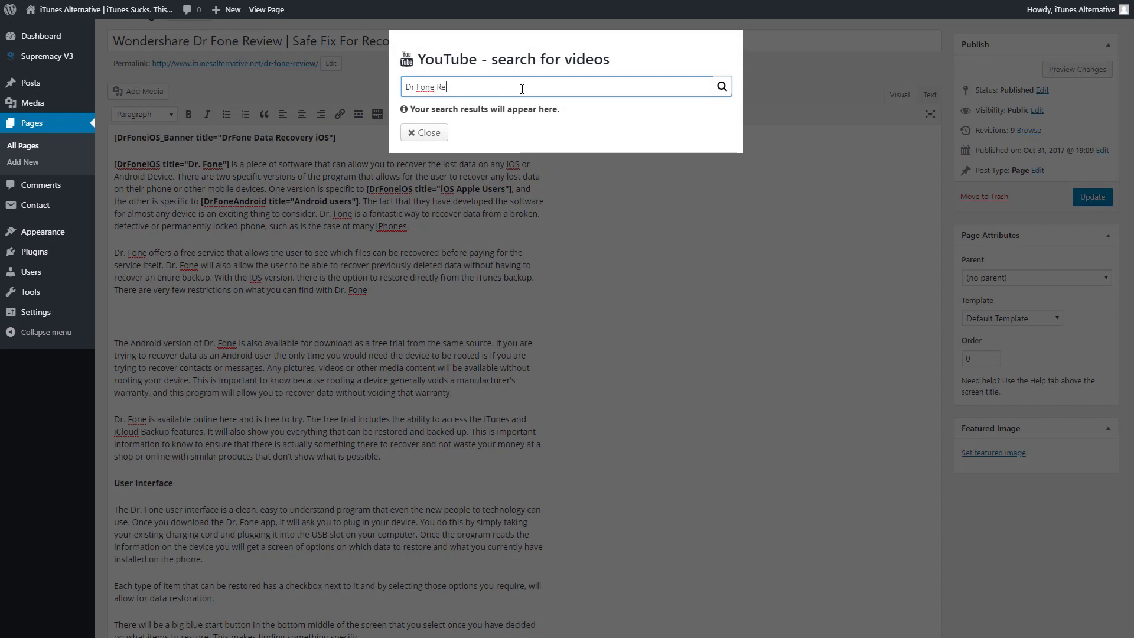
{"action": "left_click", "coordinate": [721, 86]}
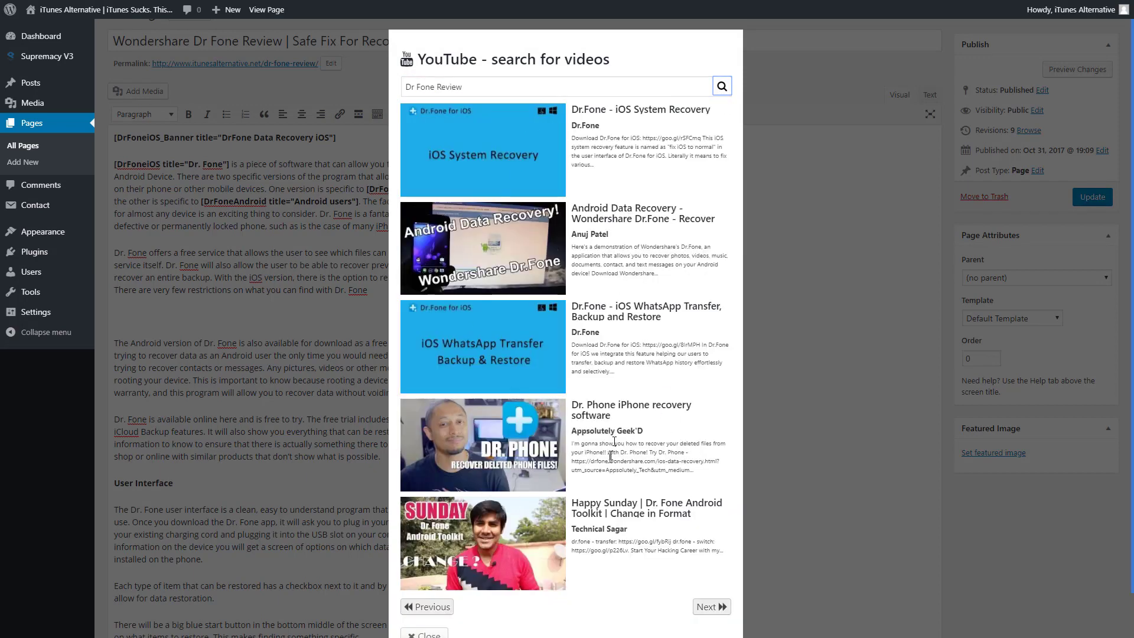
Step: Select the "Dr.Fone - iOS System Recovery" video from the results and insert it into the page
{"action": "scroll", "coordinate": [647, 399], "scroll_direction": "down", "scroll_amount": 1}
{"action": "scroll", "coordinate": [591, 295], "scroll_direction": "up", "scroll_amount": 1}
{"action": "left_click", "coordinate": [499, 156]}
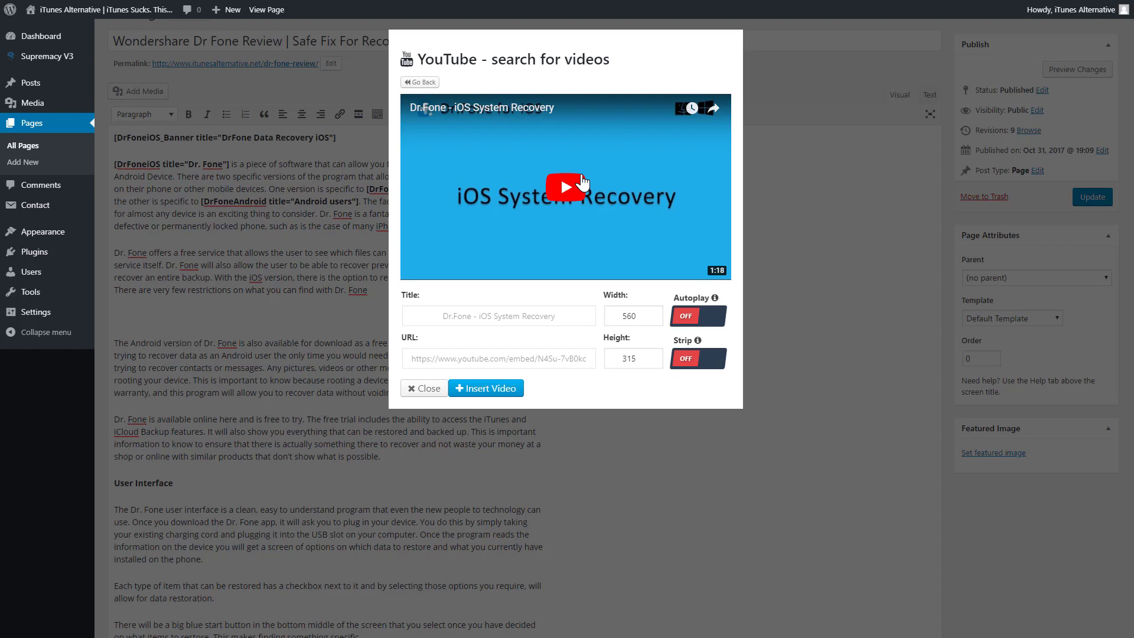
{"action": "left_click_drag", "start_coordinate": [626, 316], "coordinate": [637, 316]}
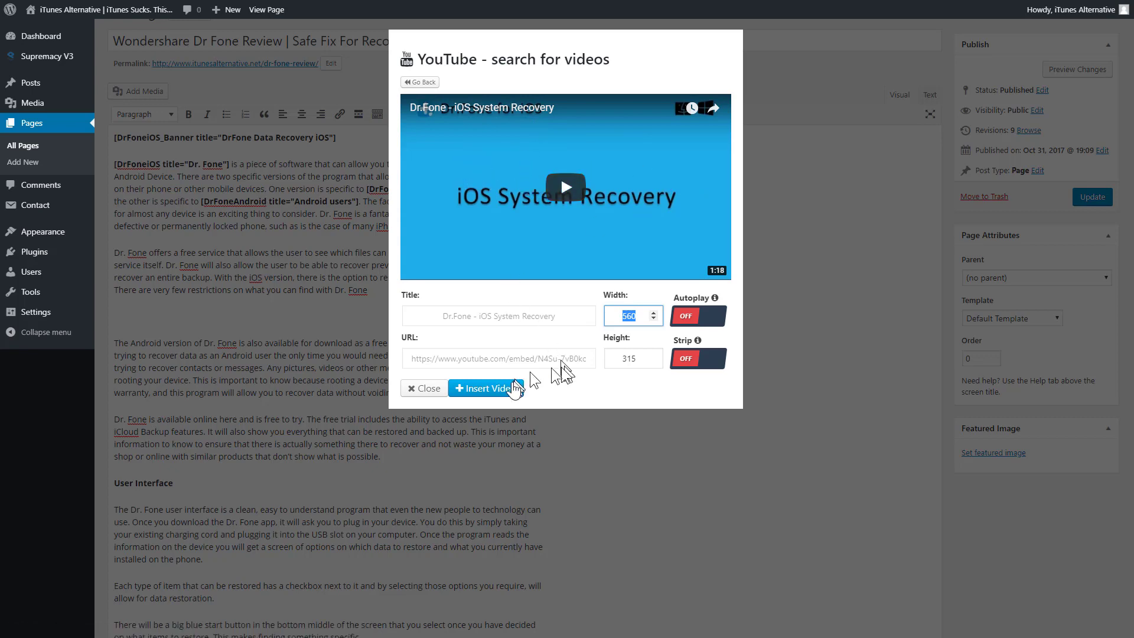
{"action": "left_click", "coordinate": [506, 384]}
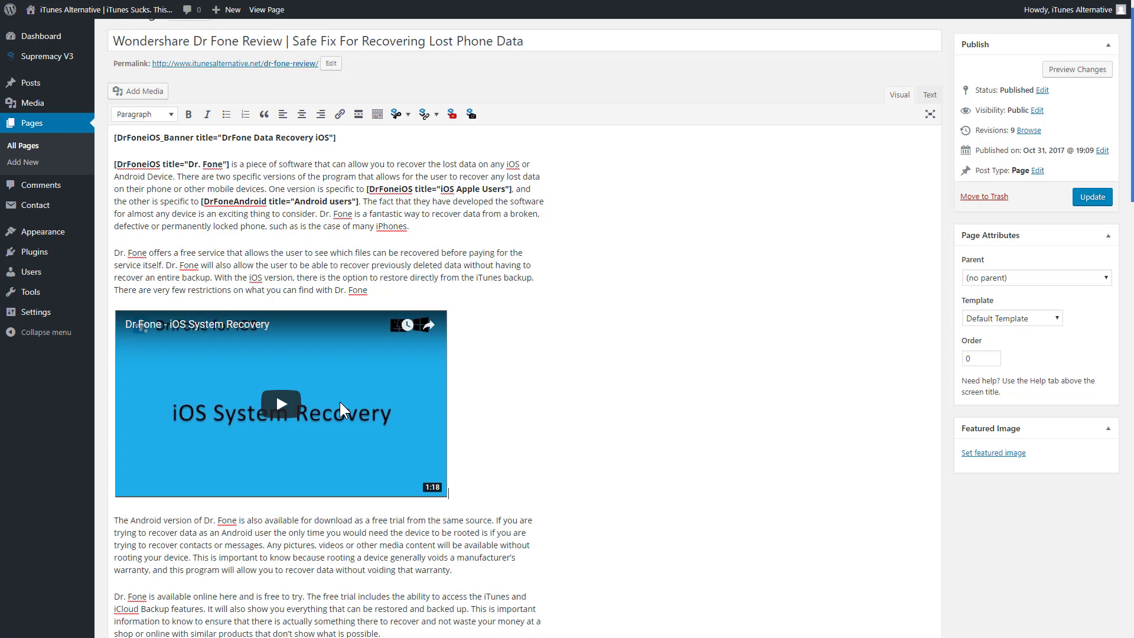
Step: Search Pixabay for "Dr Fone" images, and replace the query with "iPhone"
{"action": "scroll", "coordinate": [533, 395], "scroll_direction": "down", "scroll_amount": 2}
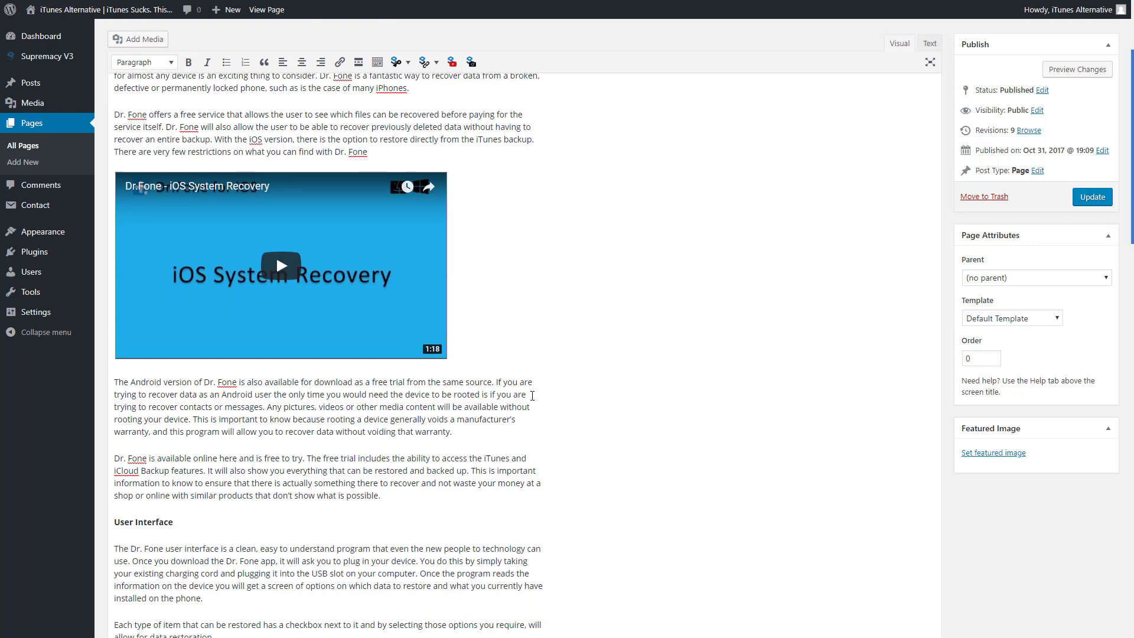
{"action": "scroll", "coordinate": [532, 395], "scroll_direction": "up", "scroll_amount": 3}
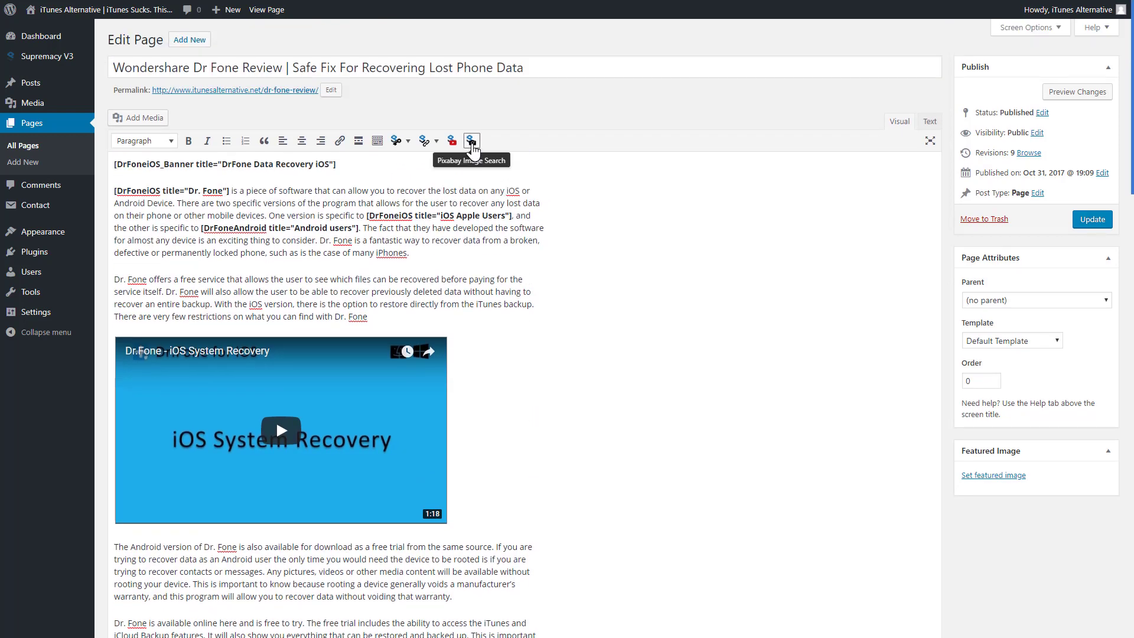
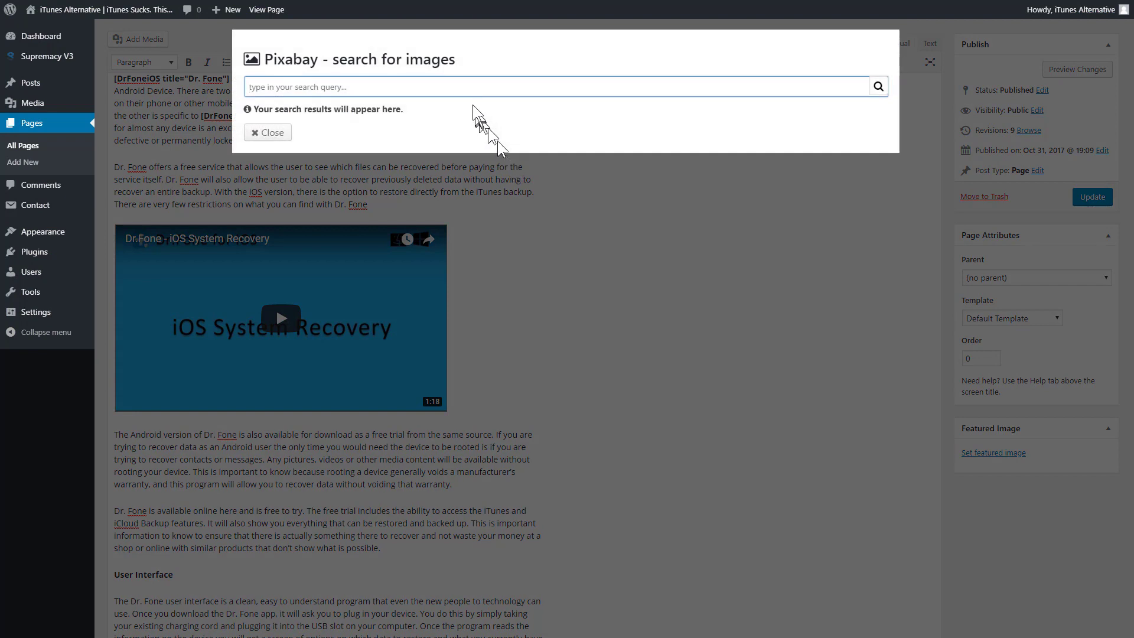
{"action": "type", "text": "Dr Fone"}
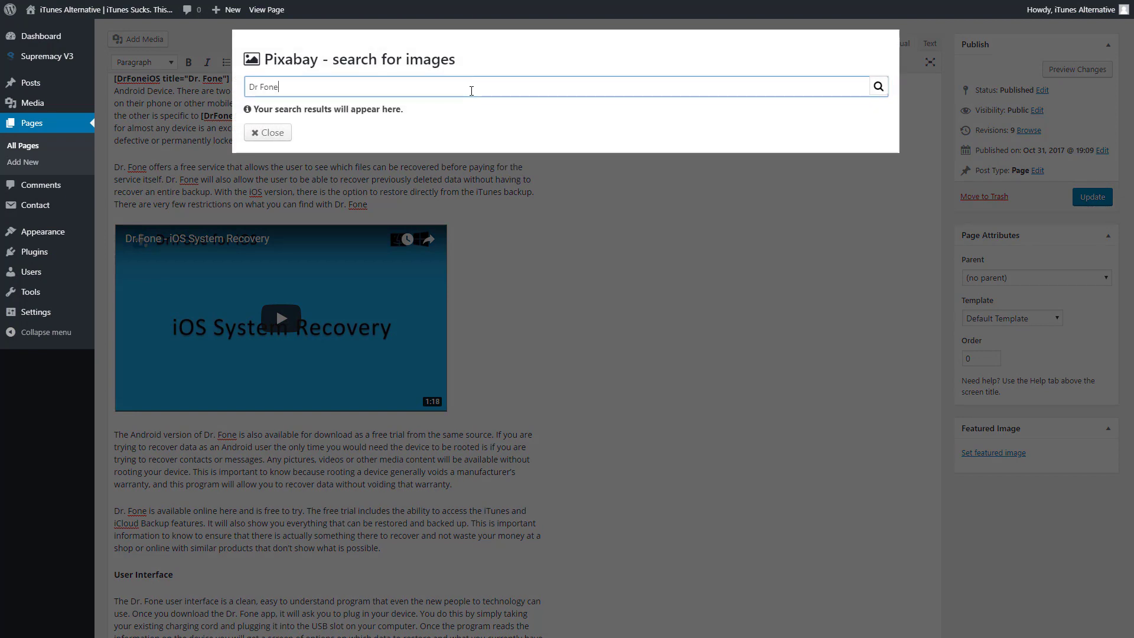
{"action": "left_click", "coordinate": [879, 86]}
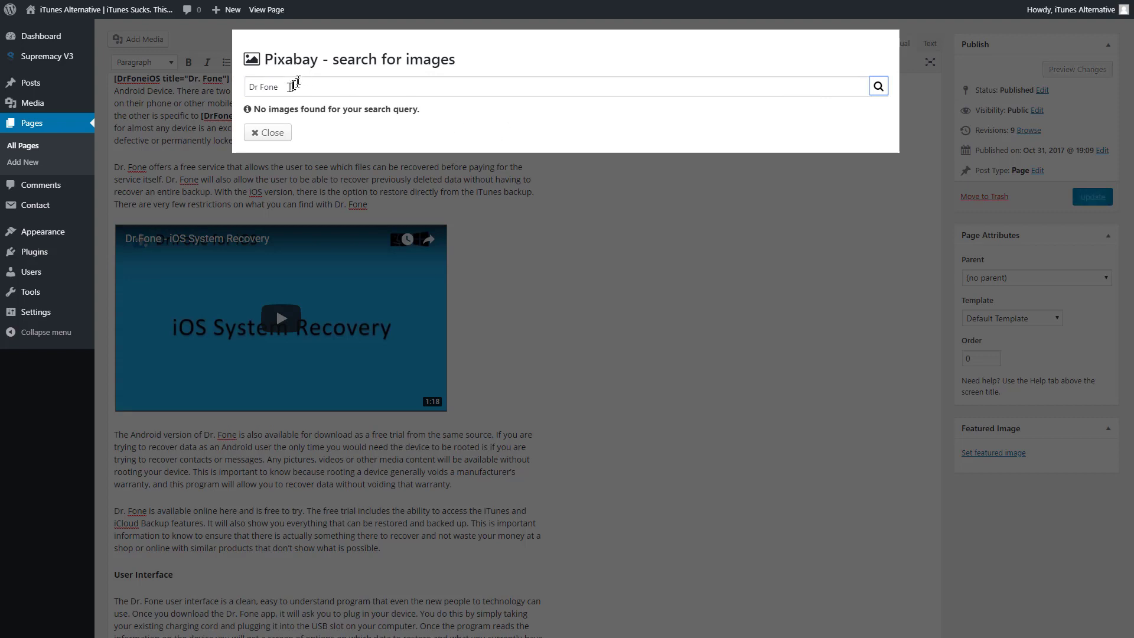
{"action": "left_click_drag", "start_coordinate": [292, 86], "coordinate": [196, 73]}
{"action": "type", "text": "iPhone"}
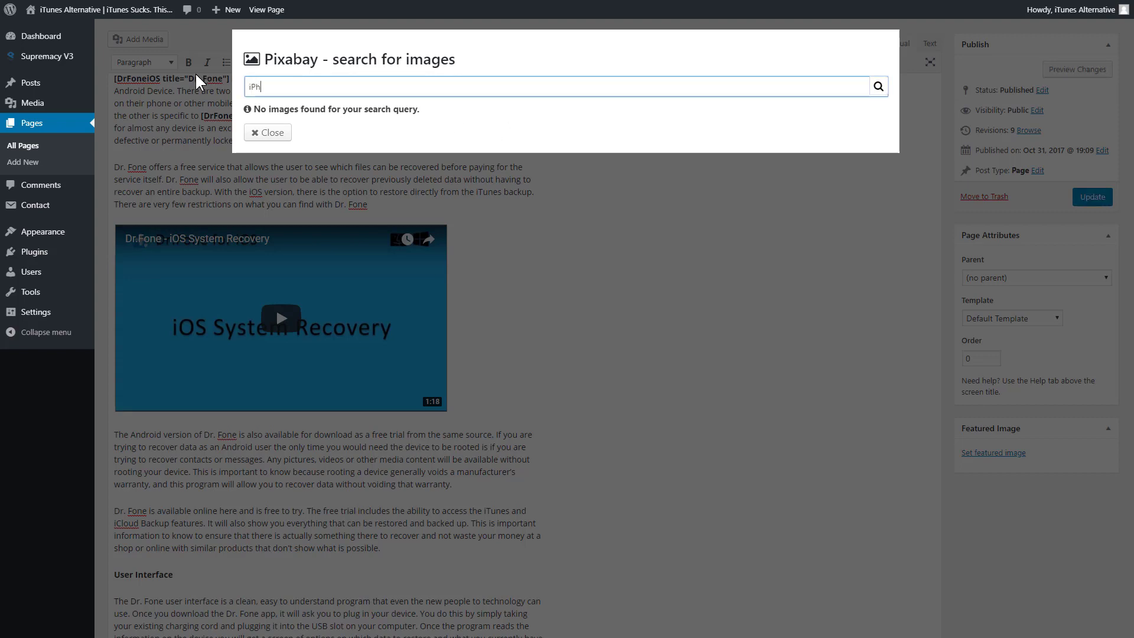
{"action": "left_click", "coordinate": [877, 86]}
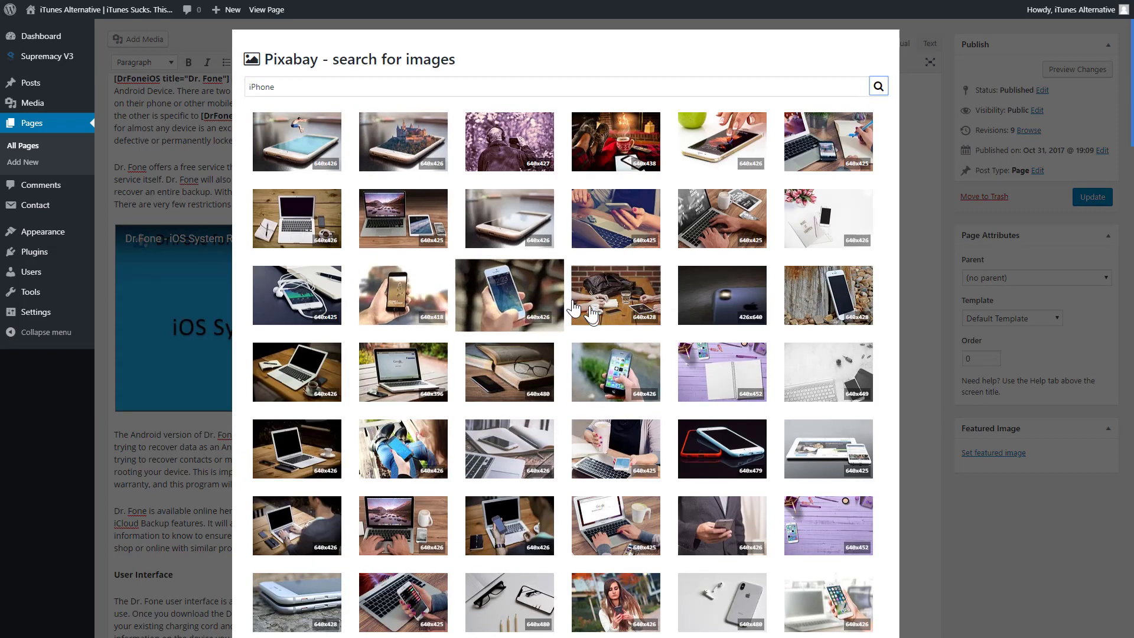
Step: Choose the Pixabay image of a person diving onto a phone, titled "Dr Fone Review" with alt text "Dr Fone Data Recover"
{"action": "left_click", "coordinate": [313, 142]}
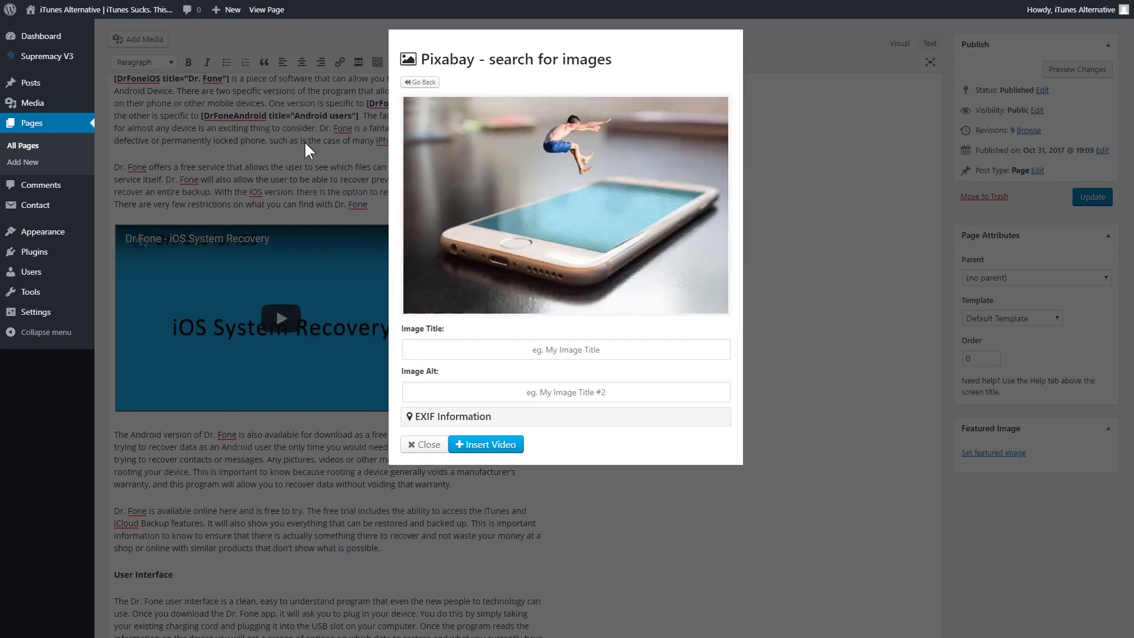
{"action": "left_click", "coordinate": [564, 351]}
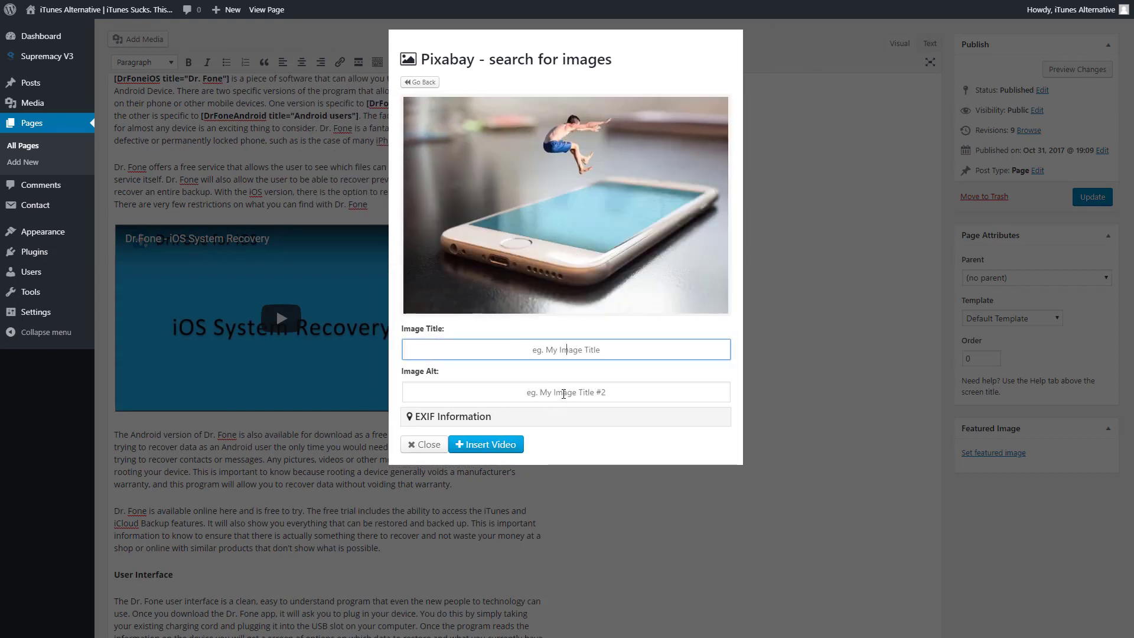
{"action": "type", "text": "Dr Fone Review"}
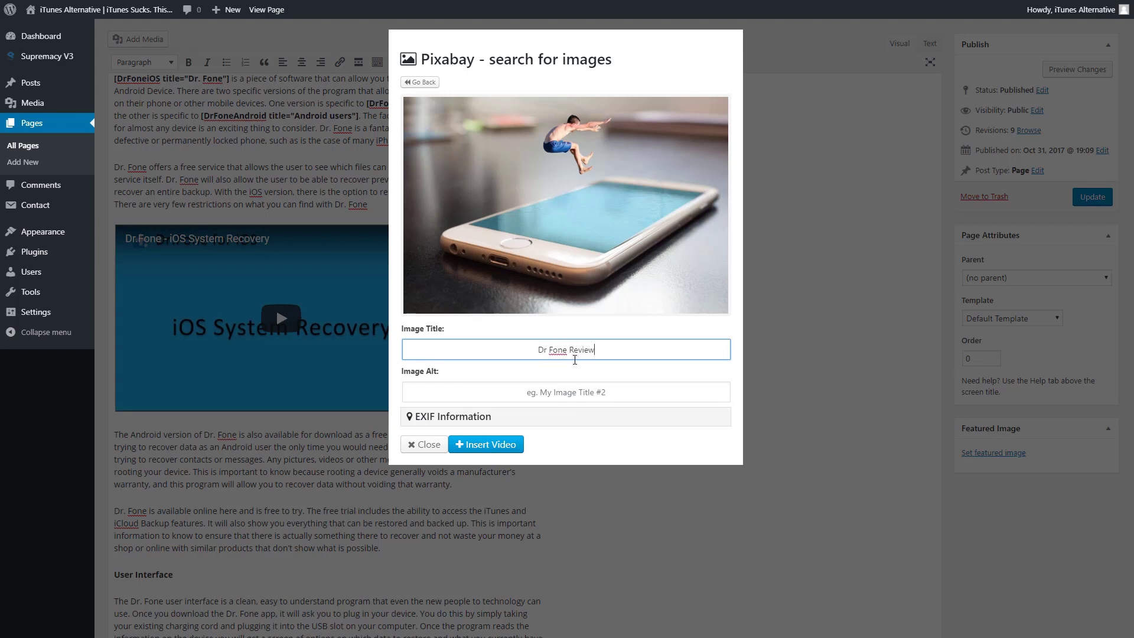
{"action": "left_click", "coordinate": [563, 394]}
{"action": "type", "text": "Dr "}
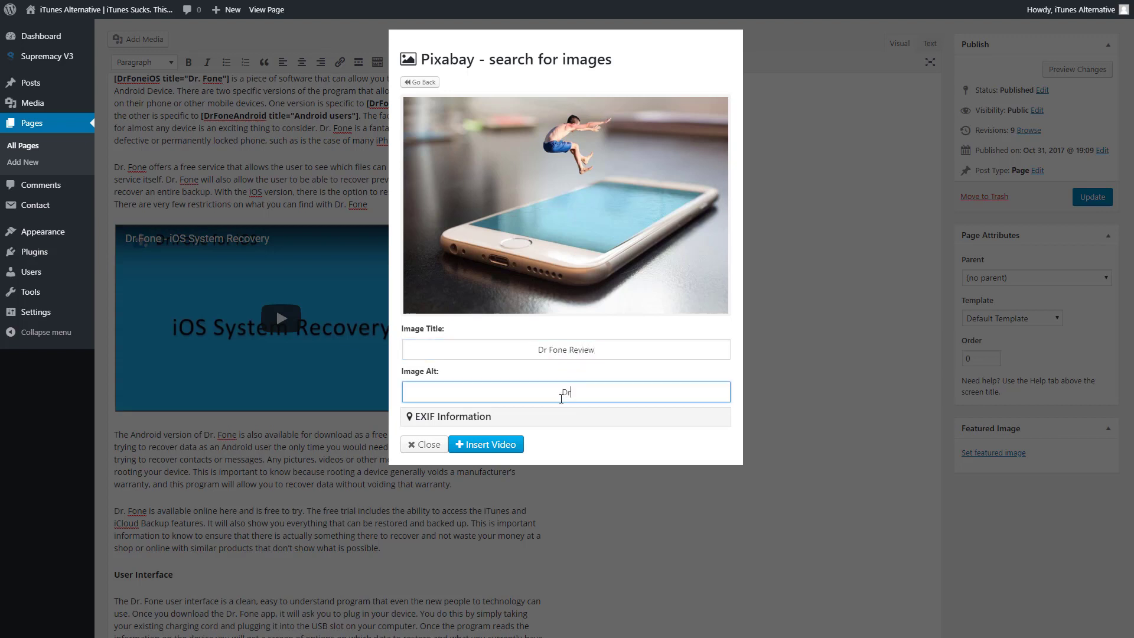
{"action": "type", "text": "Fone Data Recover"}
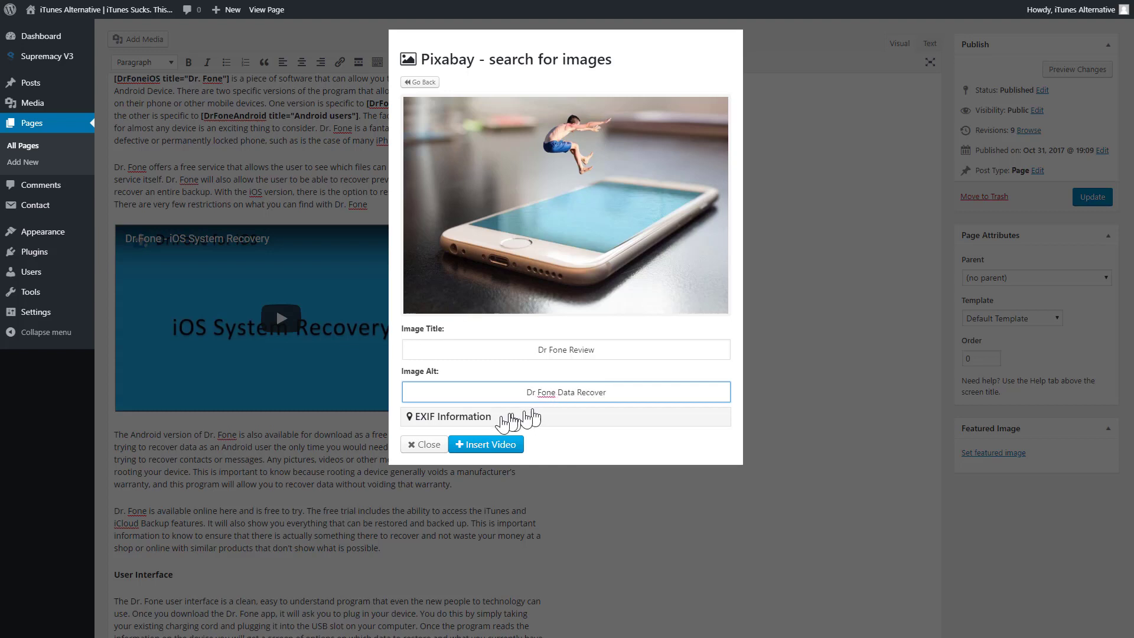
Step: Look up Edmonton, Alberta for the image's EXIF location and try to insert the image without a description
{"action": "left_click", "coordinate": [492, 418]}
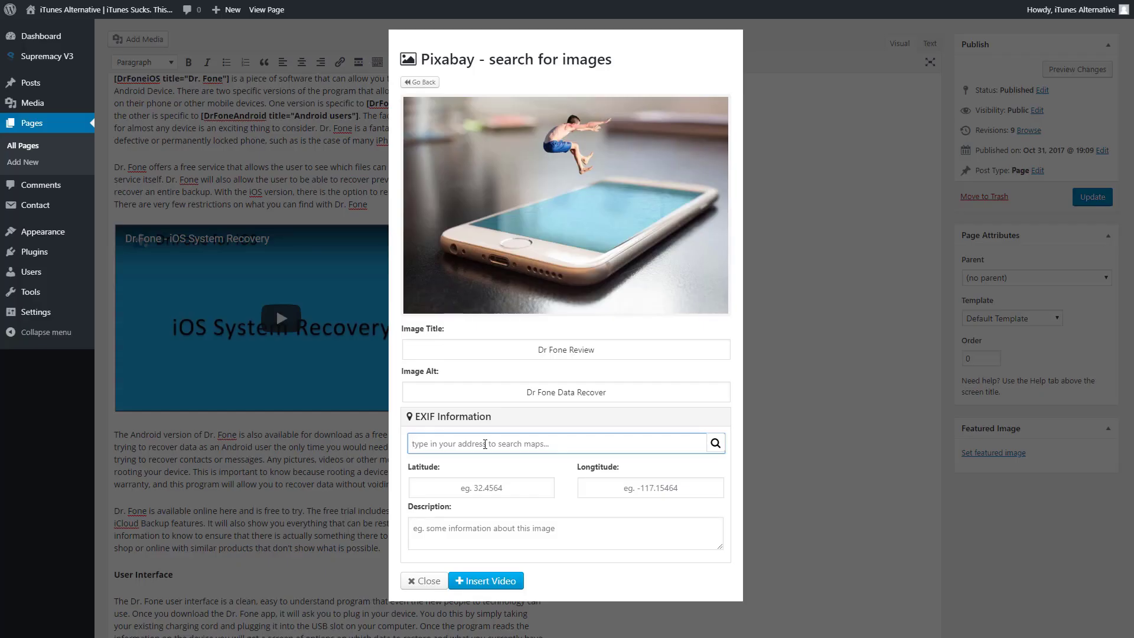
{"action": "type", "text": "Edmonton, Alberta"}
{"action": "left_click", "coordinate": [716, 443]}
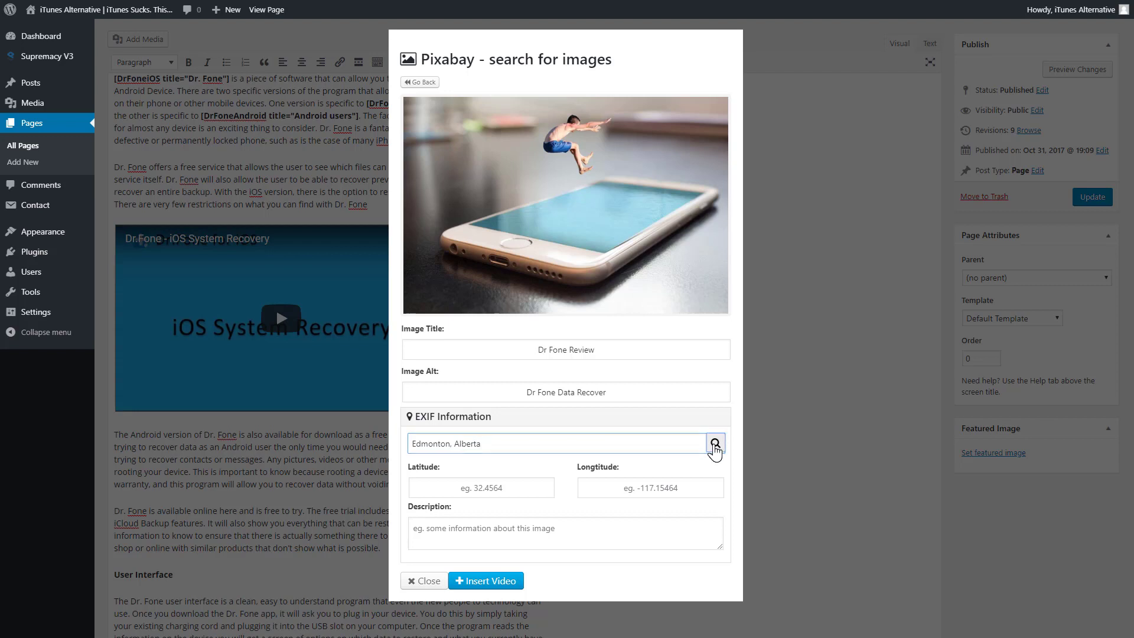
{"action": "scroll", "coordinate": [652, 461], "scroll_direction": "down", "scroll_amount": 1}
{"action": "scroll", "coordinate": [653, 461], "scroll_direction": "down", "scroll_amount": 2}
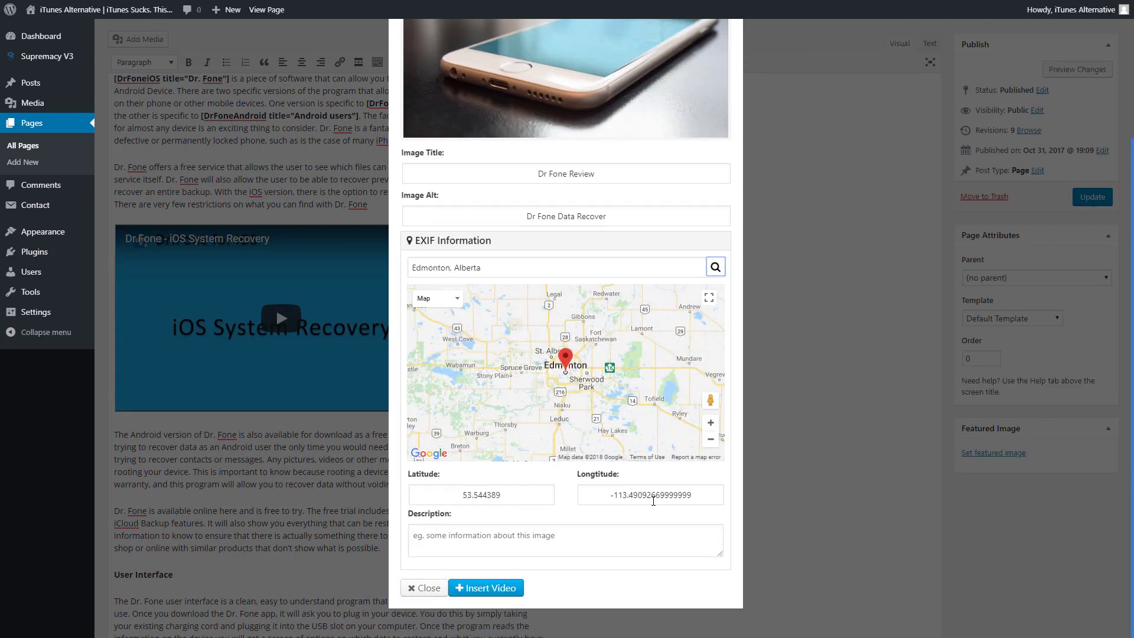
{"action": "left_click", "coordinate": [527, 542]}
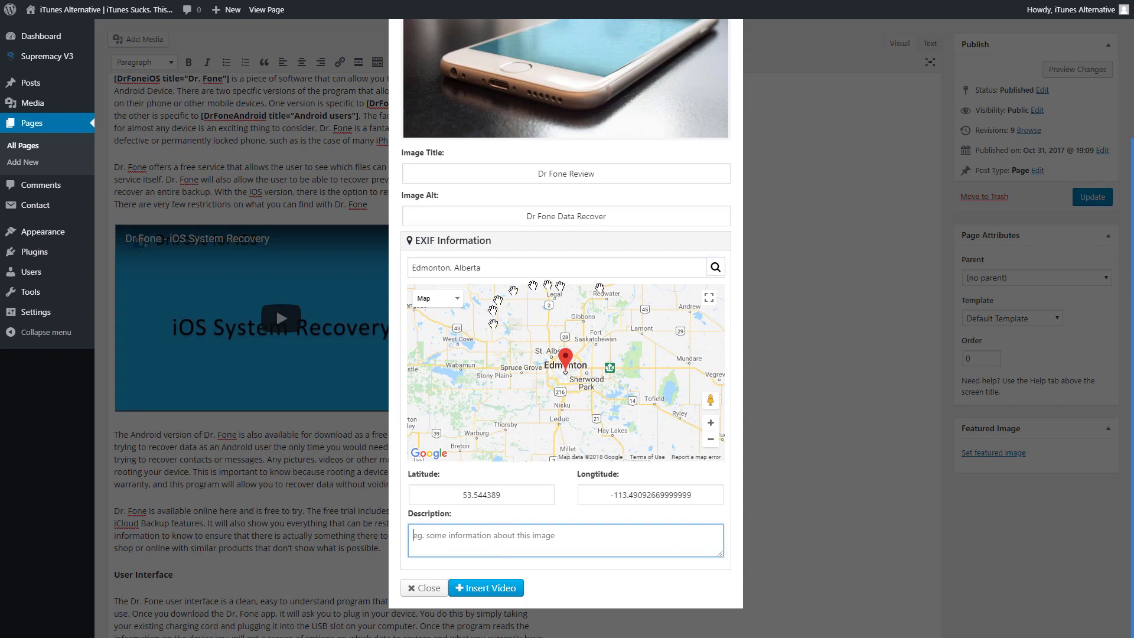
{"action": "left_click", "coordinate": [483, 591]}
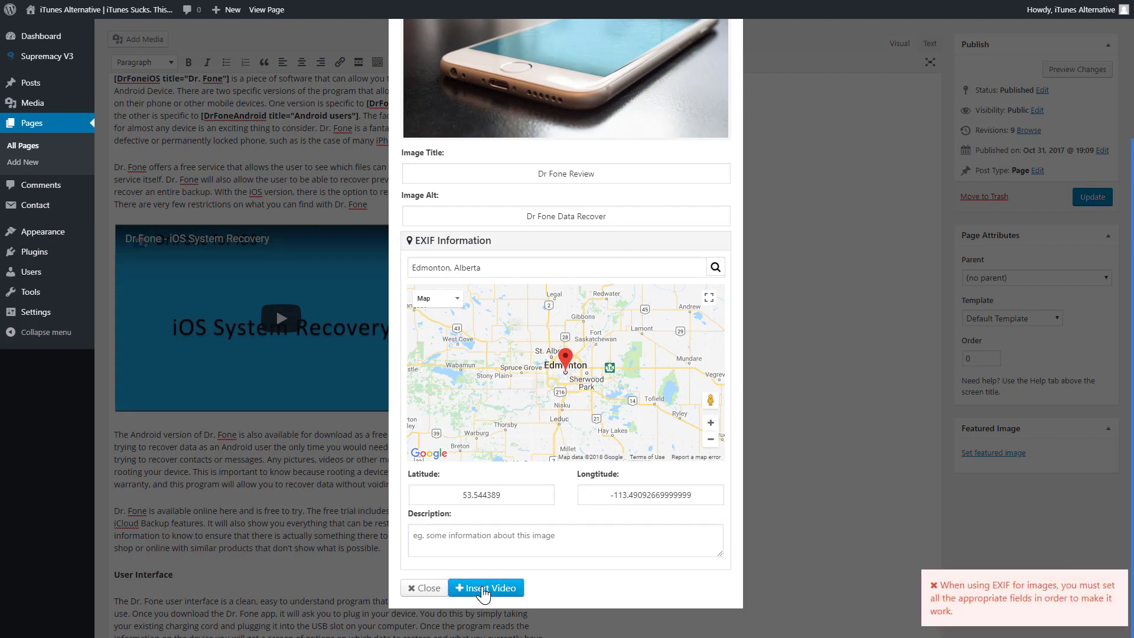
Step: Clear the EXIF latitude, longitude and address, and insert the image into the page
{"action": "left_click_drag", "start_coordinate": [520, 495], "coordinate": [427, 492]}
{"action": "key", "text": "BackSpace"}
{"action": "left_click_drag", "start_coordinate": [704, 497], "coordinate": [612, 500]}
{"action": "key", "text": "BackSpace"}
{"action": "left_click_drag", "start_coordinate": [504, 268], "coordinate": [410, 268]}
{"action": "key", "text": "BackSpace"}
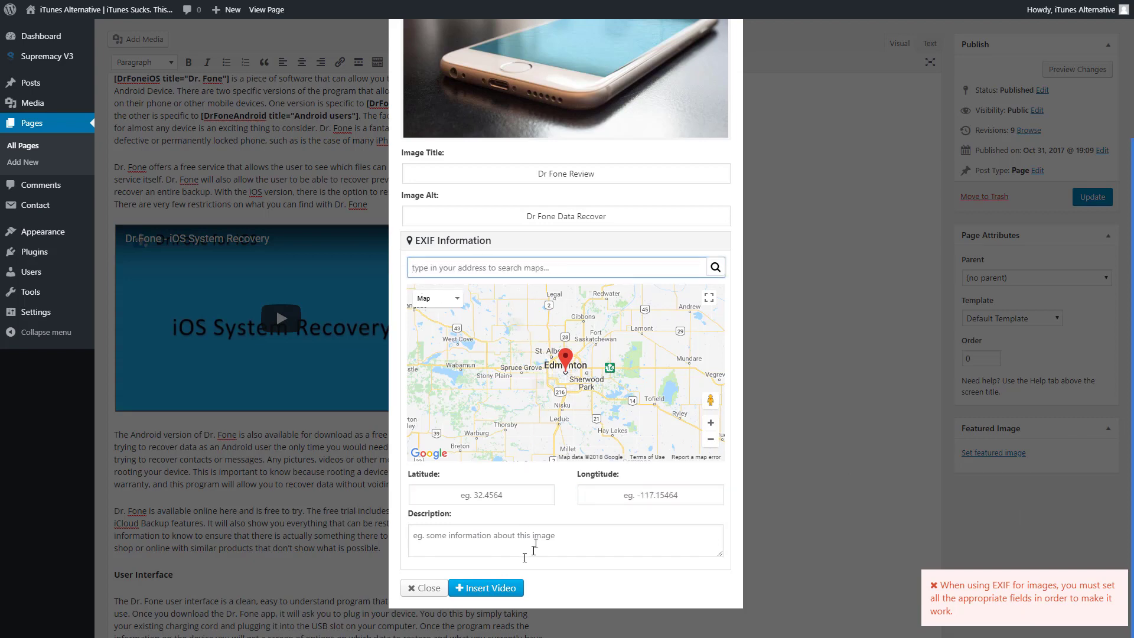
{"action": "left_click", "coordinate": [481, 588]}
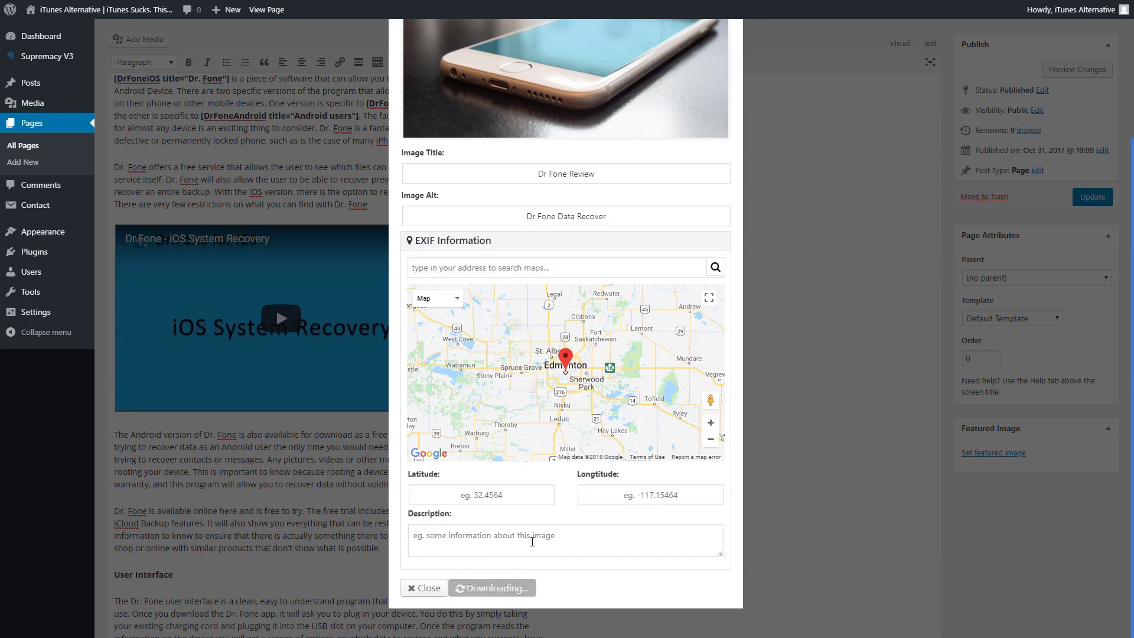
{"action": "scroll", "coordinate": [440, 503], "scroll_direction": "down", "scroll_amount": 8}
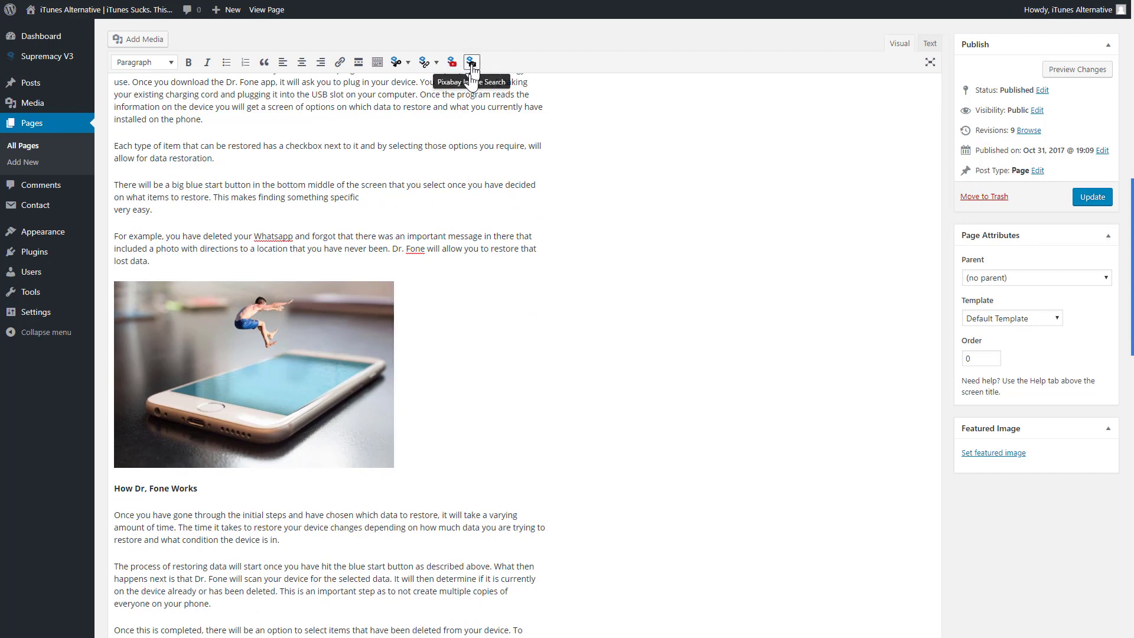
{"action": "scroll", "coordinate": [498, 273], "scroll_direction": "up", "scroll_amount": 3}
{"action": "scroll", "coordinate": [498, 273], "scroll_direction": "up", "scroll_amount": 3}
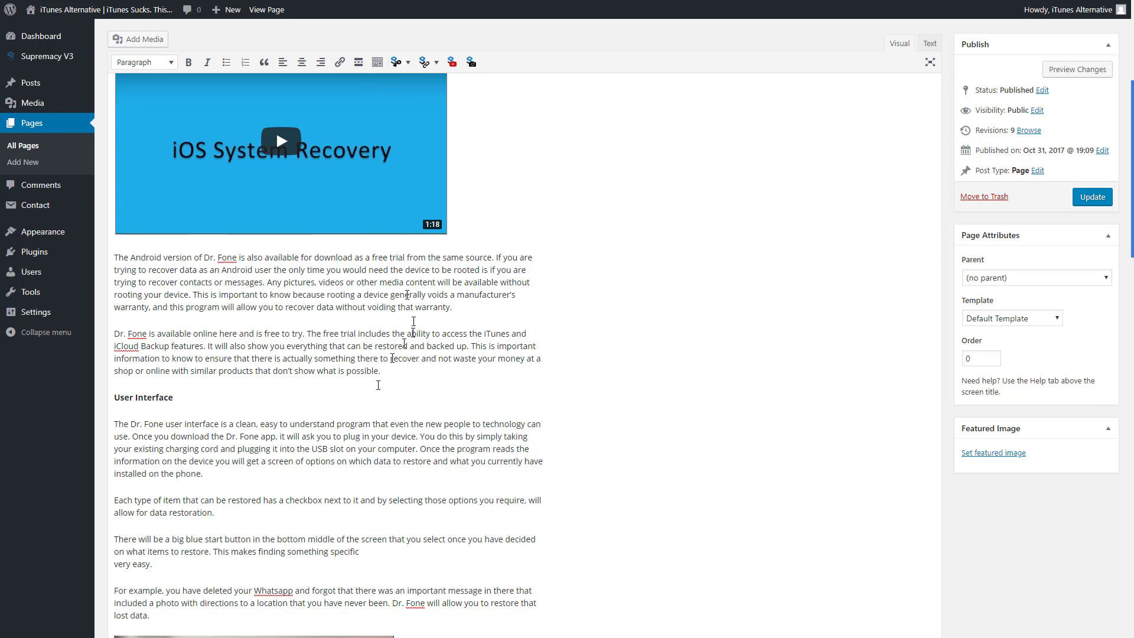
{"action": "scroll", "coordinate": [363, 407], "scroll_direction": "up", "scroll_amount": 1}
{"action": "scroll", "coordinate": [361, 406], "scroll_direction": "up", "scroll_amount": 5}
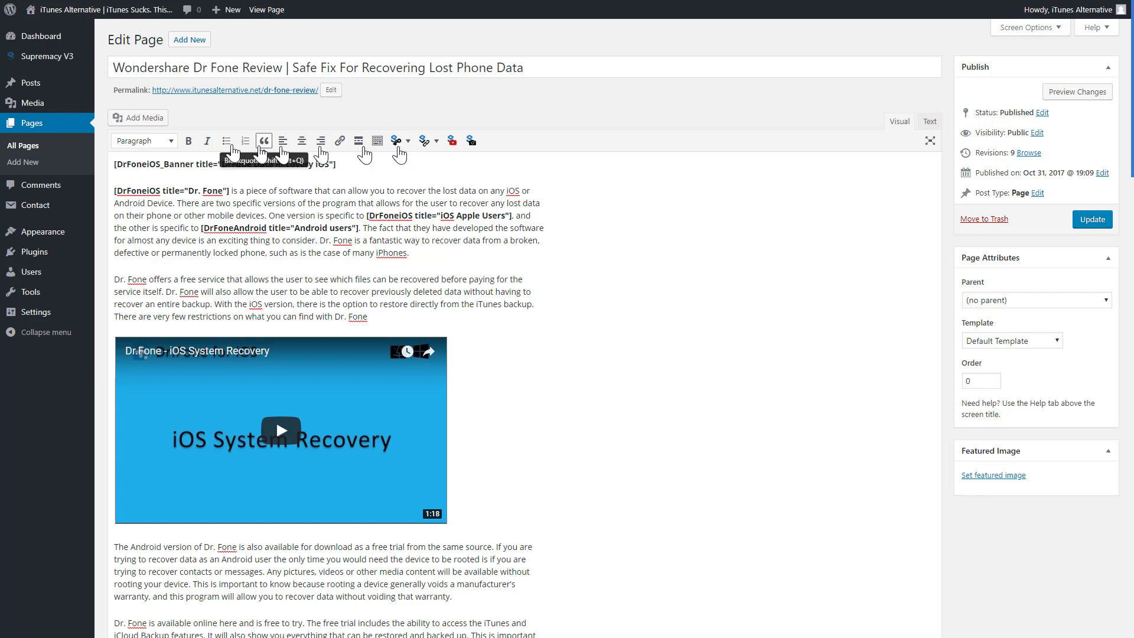
{"action": "mouse_move", "coordinate": [47, 56]}
{"action": "left_click", "coordinate": [118, 108]}
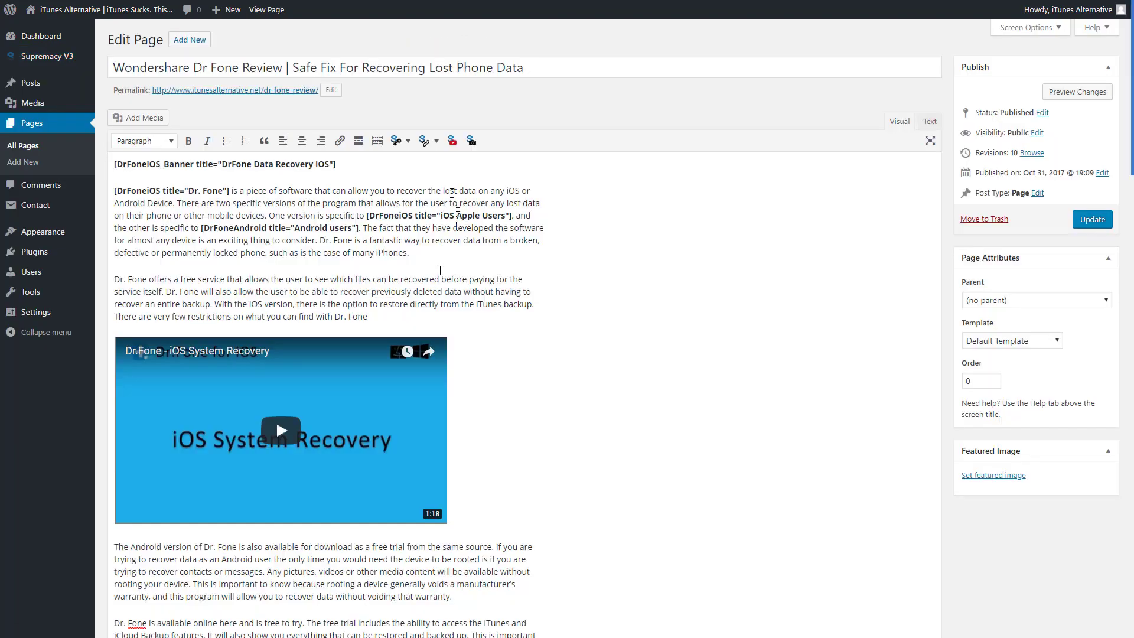
Step: Insert the "wondershare tunes go review" keyword link from the 2. TUNESGO REVIEW group below the Final Verdict text, keeping its suggested anchor URL
{"action": "scroll", "coordinate": [560, 284], "scroll_direction": "down", "scroll_amount": 10}
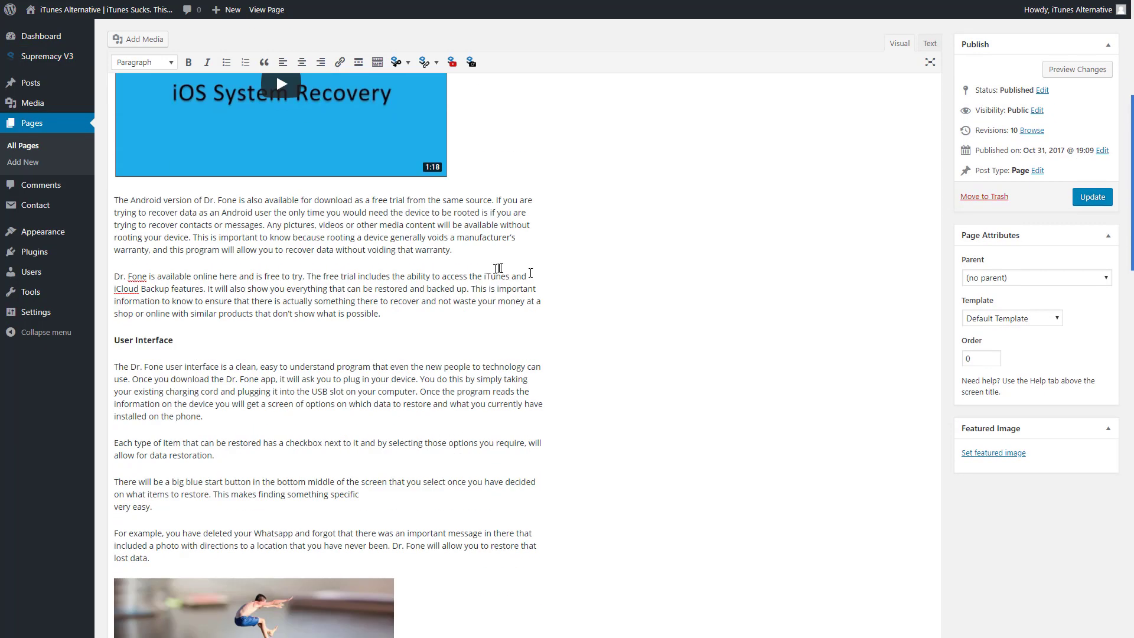
{"action": "scroll", "coordinate": [559, 284], "scroll_direction": "down", "scroll_amount": 20}
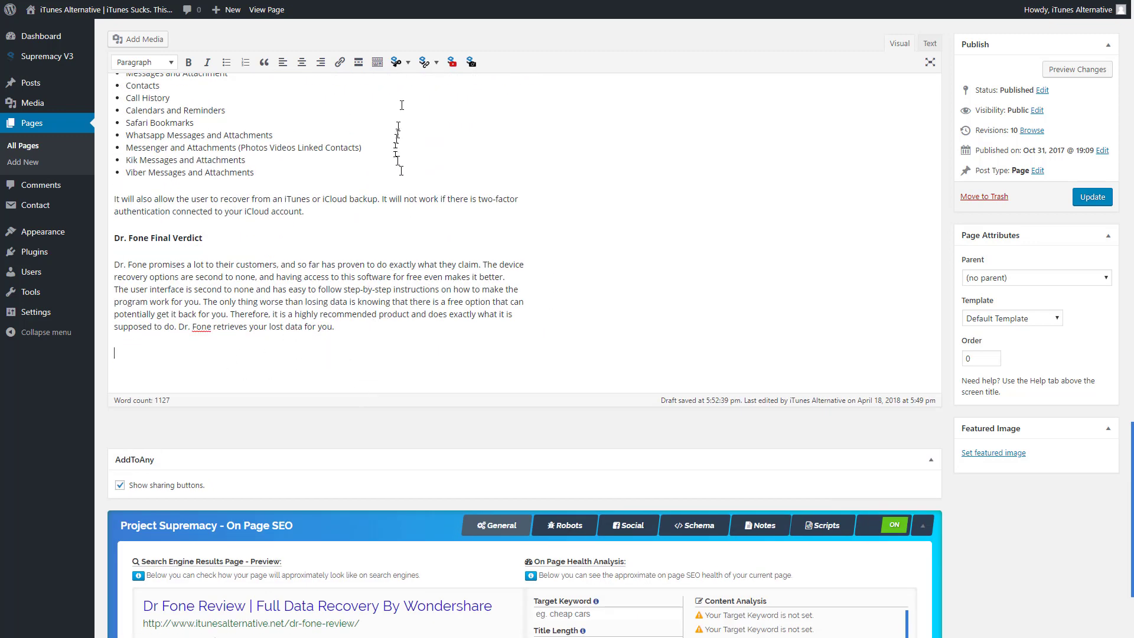
{"action": "left_click", "coordinate": [398, 64]}
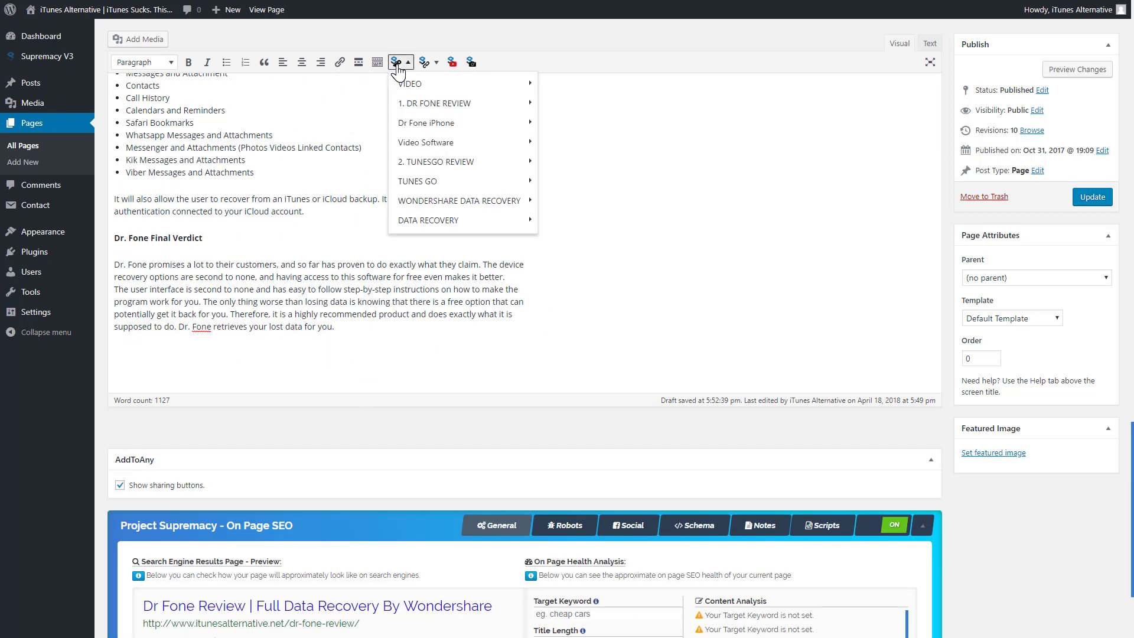
{"action": "mouse_move", "coordinate": [438, 165]}
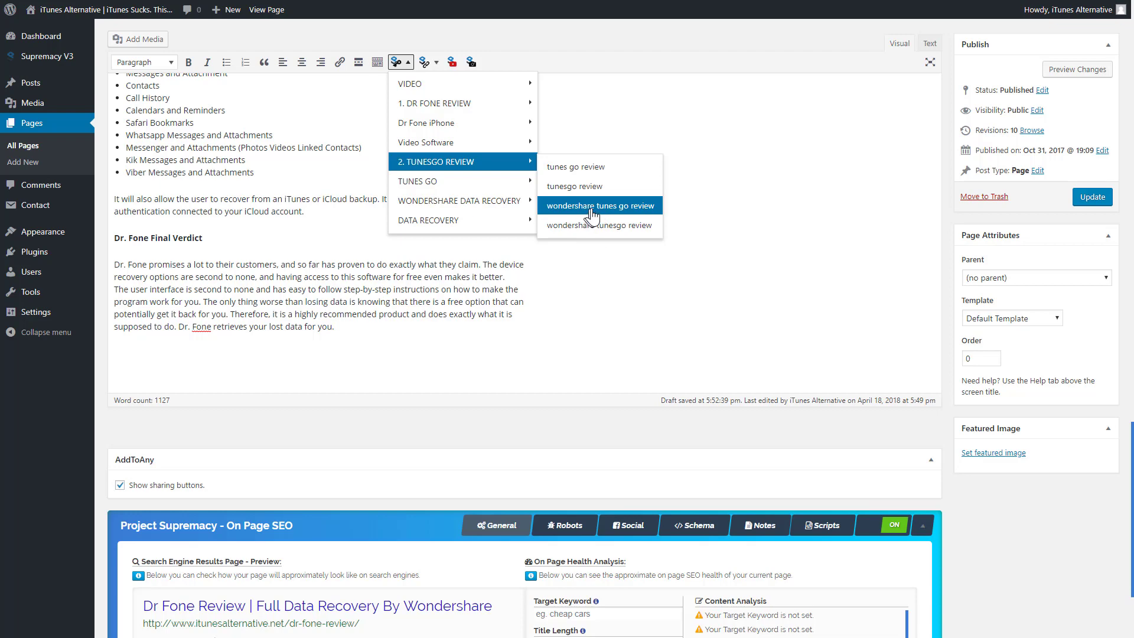
{"action": "left_click", "coordinate": [615, 219]}
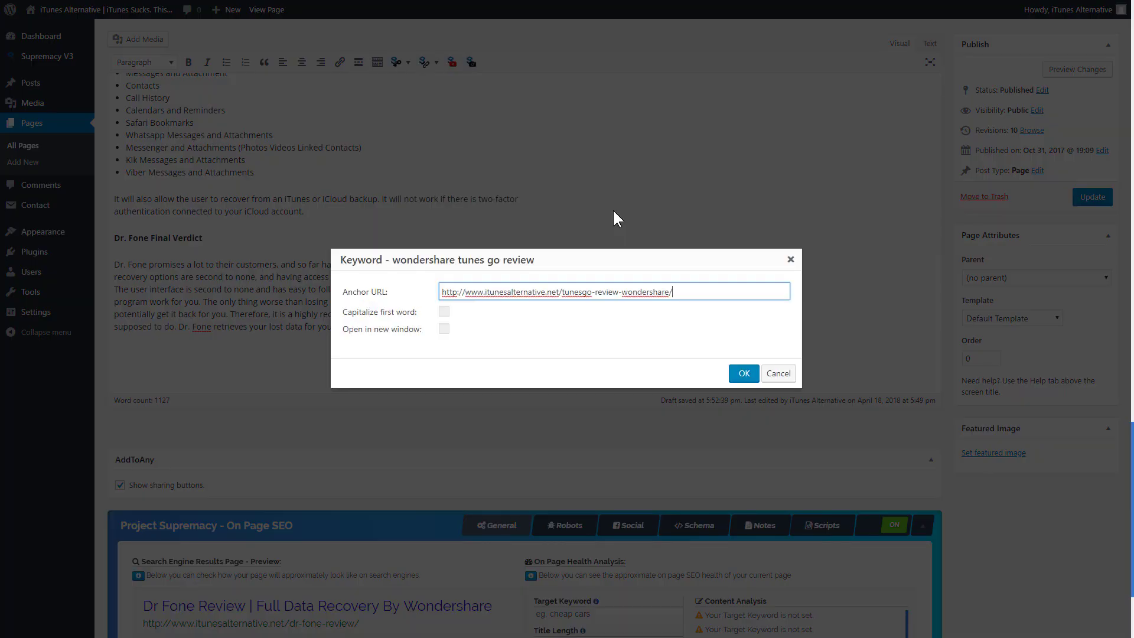
{"action": "left_click", "coordinate": [689, 291]}
{"action": "left_click_drag", "start_coordinate": [689, 290], "coordinate": [449, 310]}
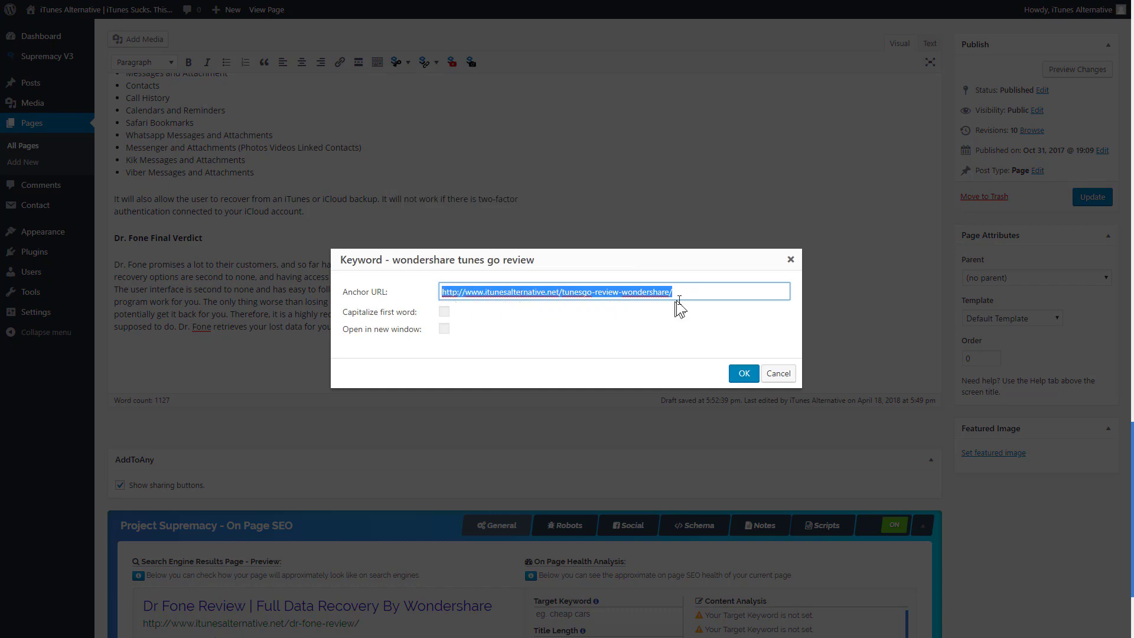
{"action": "left_click_drag", "start_coordinate": [689, 292], "coordinate": [440, 304]}
{"action": "left_click", "coordinate": [743, 374]}
Step: Capitalize the shortcode's keyword as "Wondershare Tunes Go Review"
{"action": "left_click_drag", "start_coordinate": [240, 357], "coordinate": [354, 357]}
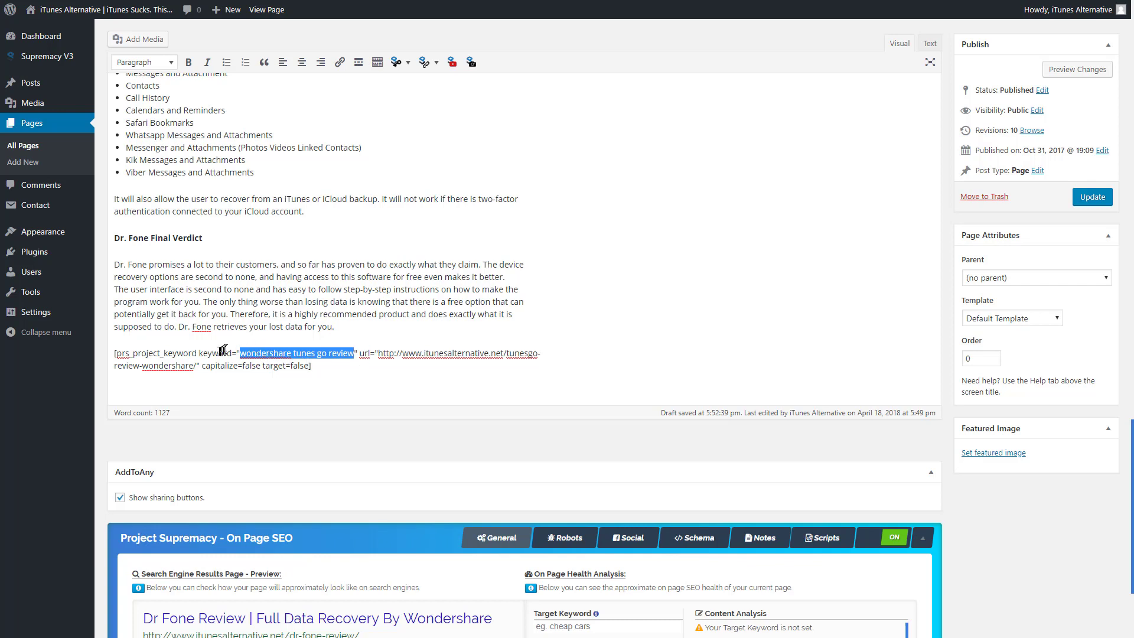
{"action": "left_click_drag", "start_coordinate": [198, 353], "coordinate": [252, 355]}
{"action": "key", "text": "BackSpace"}
{"action": "key", "text": "BackSpace"}
{"action": "type", "text": "Wo"}
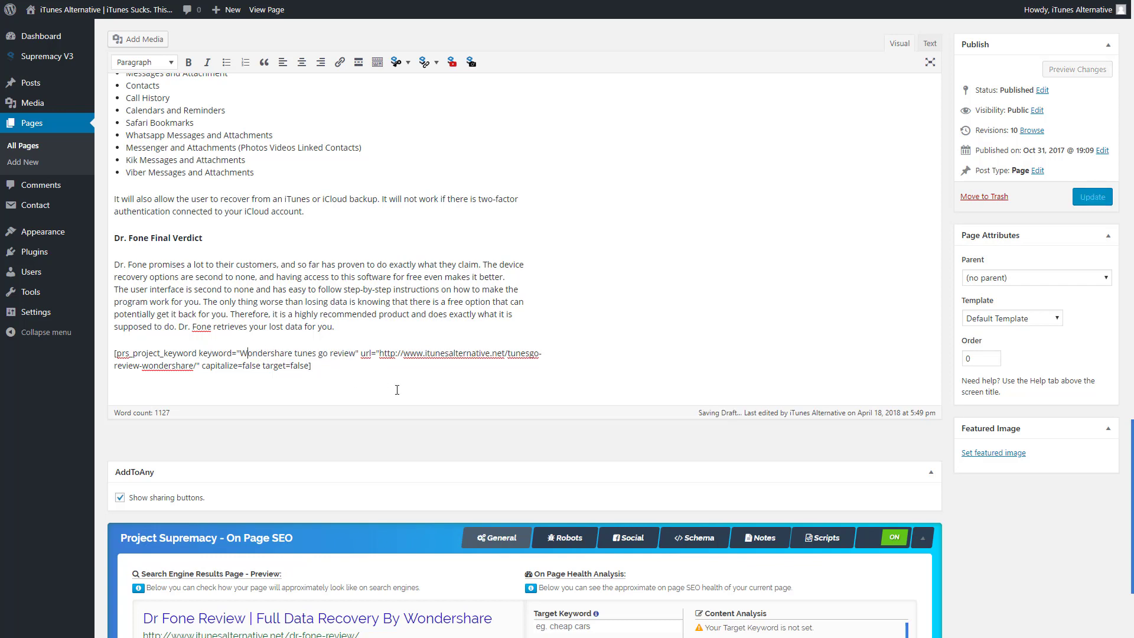
{"action": "key", "text": "Delete"}
{"action": "type", "text": "T"}
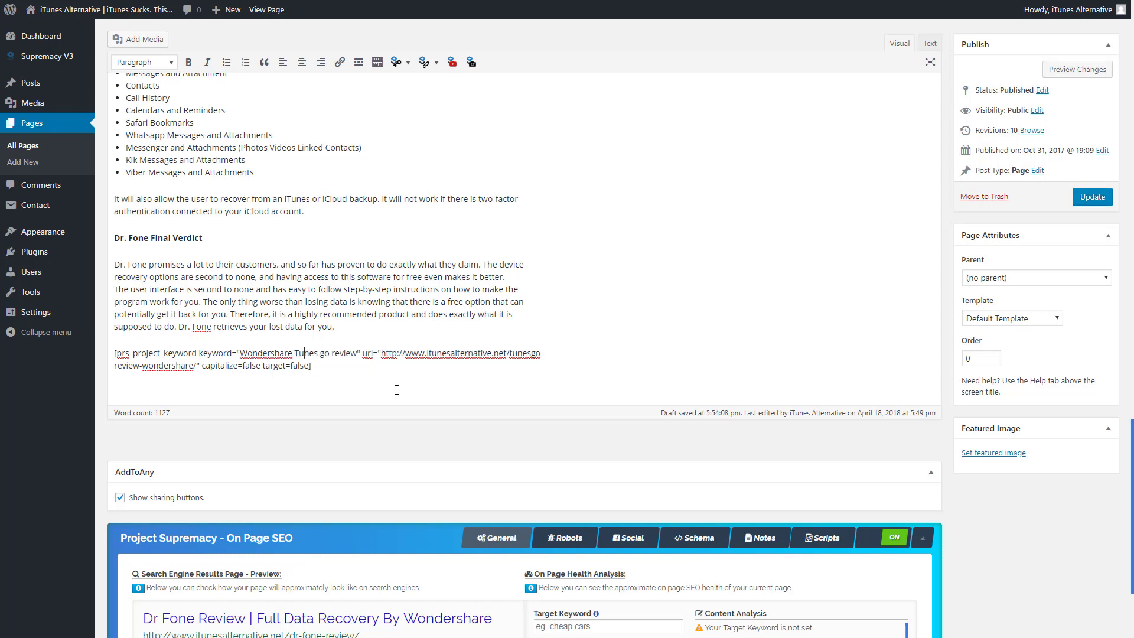
{"action": "key", "text": "Delete"}
{"action": "type", "text": "Go "}
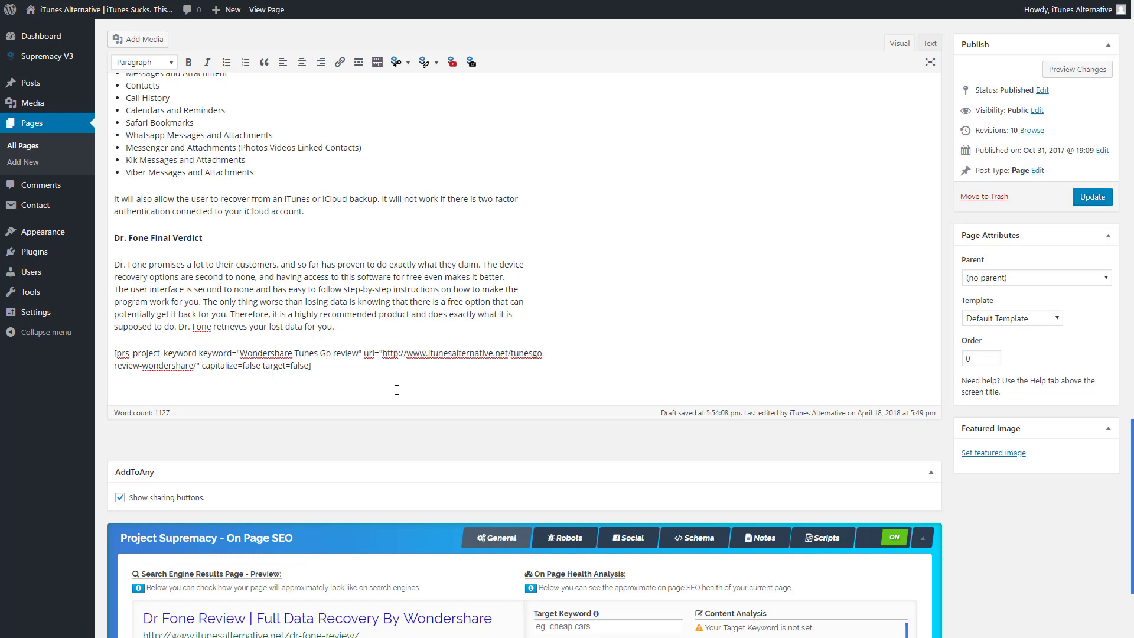
{"action": "type", "text": "R"}
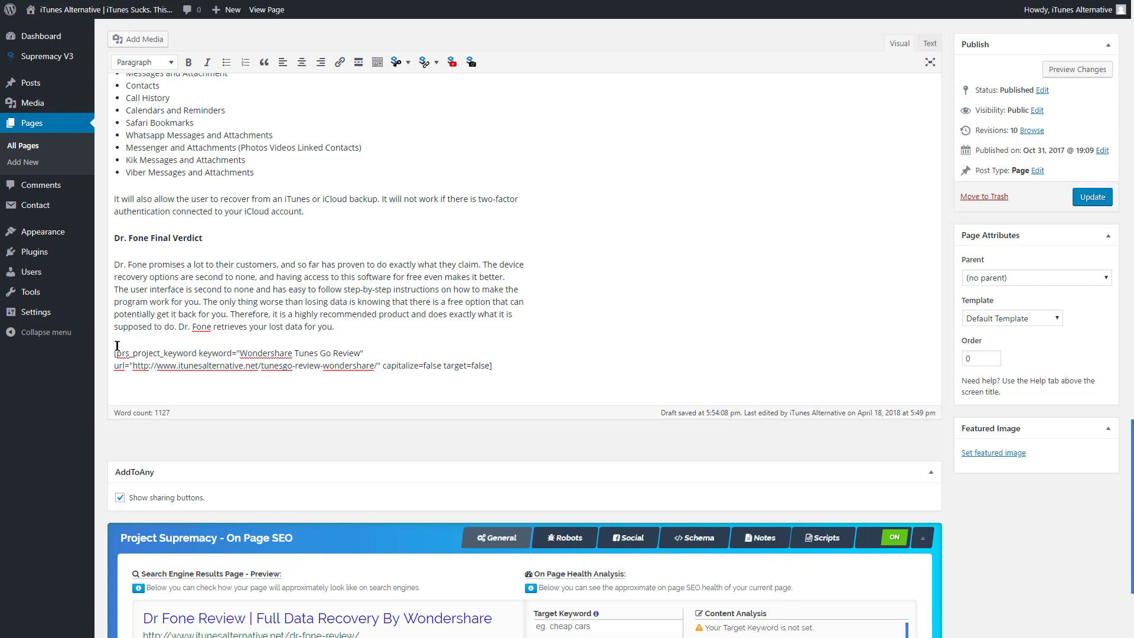
Step: Add "Did you like this review? Also see our" in front of the keyword shortcode and update the page
{"action": "left_click_drag", "start_coordinate": [115, 354], "coordinate": [514, 373]}
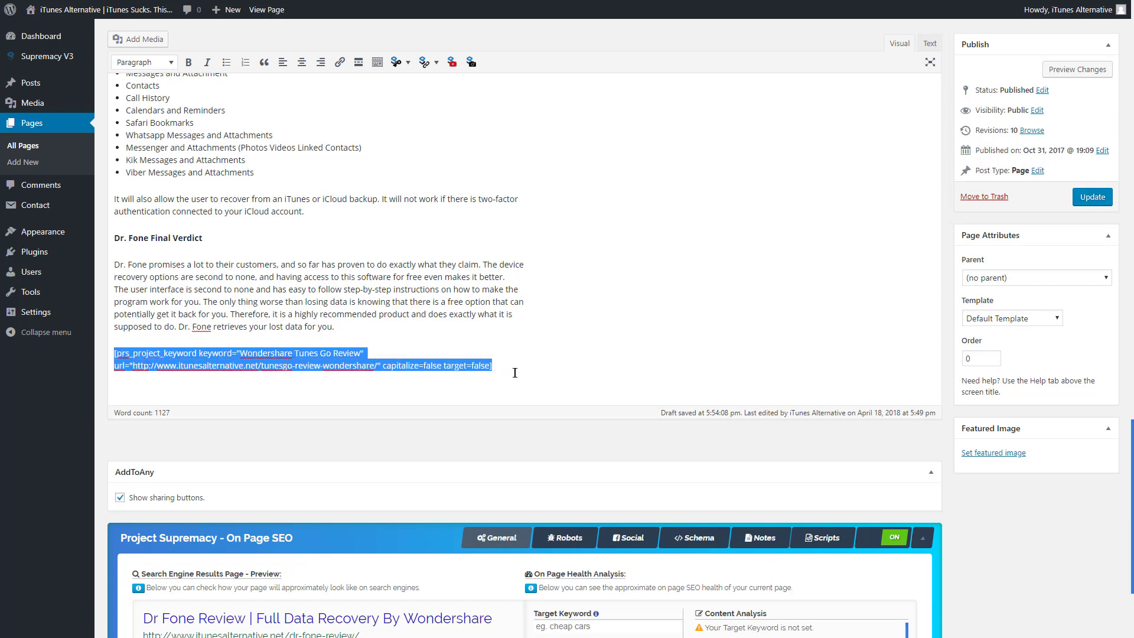
{"action": "left_click", "coordinate": [114, 355]}
{"action": "type", "text": "Did you "}
{"action": "type", "text": "like this review? "}
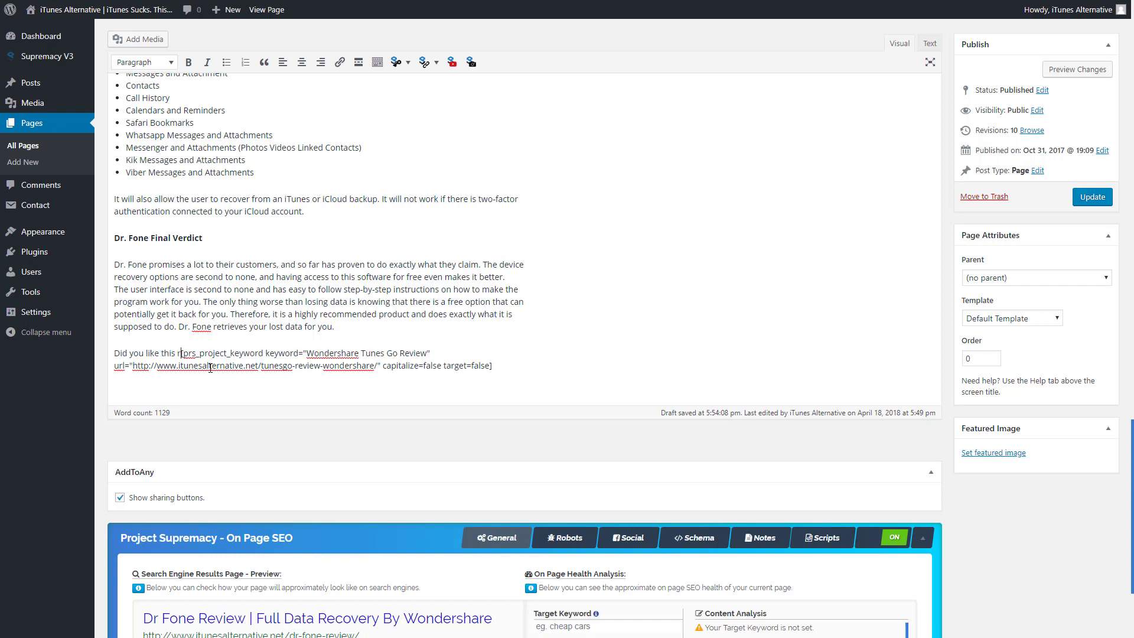
{"action": "type", "text": " Also see our"}
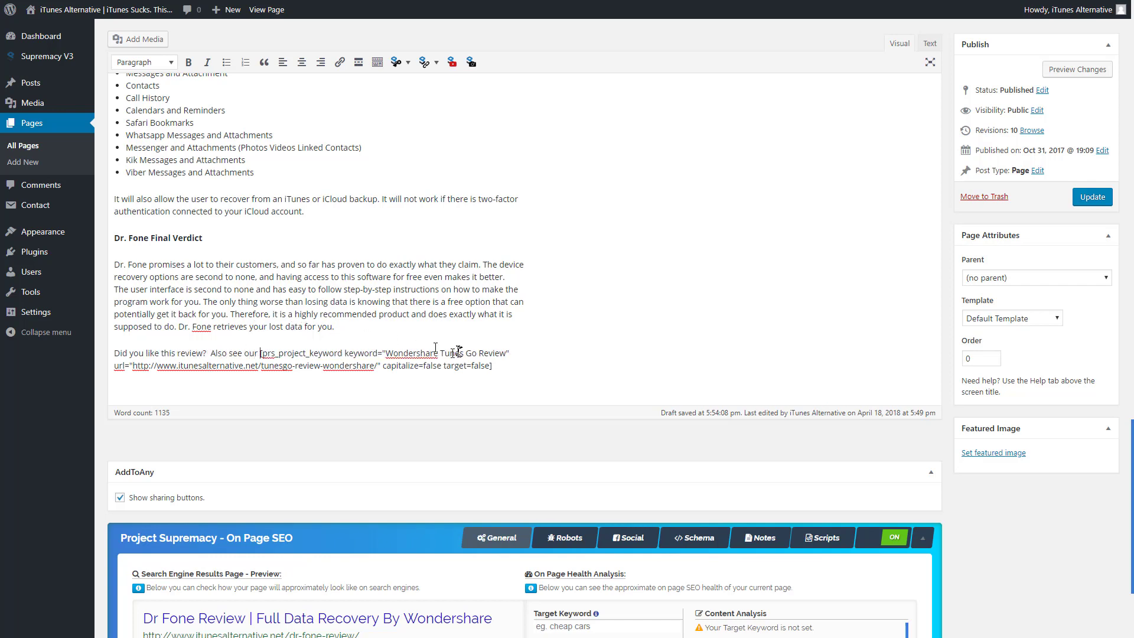
{"action": "left_click", "coordinate": [1093, 198]}
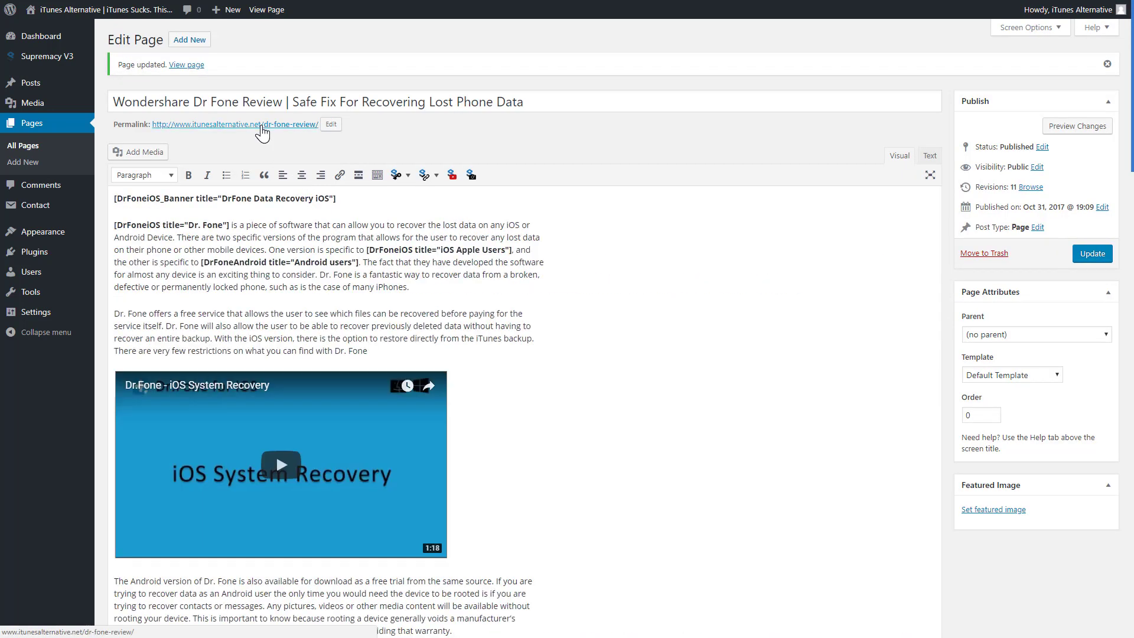
Step: View the published page in a new tab and follow the "Wondershare Tunes Go Review" link at its end
{"action": "right_click", "coordinate": [261, 125]}
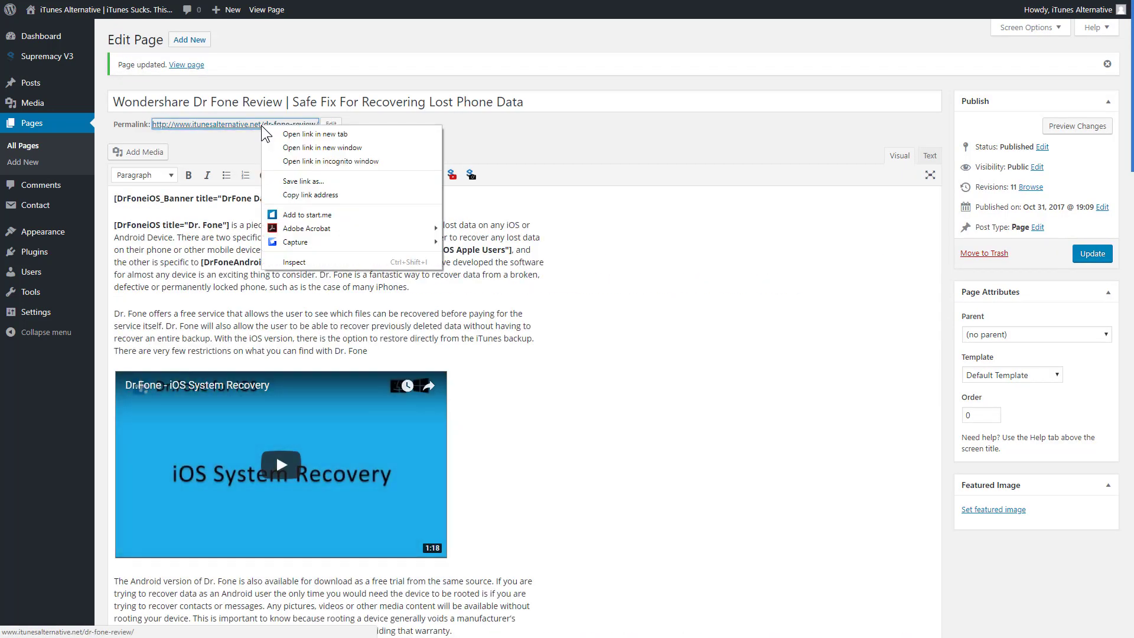
{"action": "left_click", "coordinate": [312, 135]}
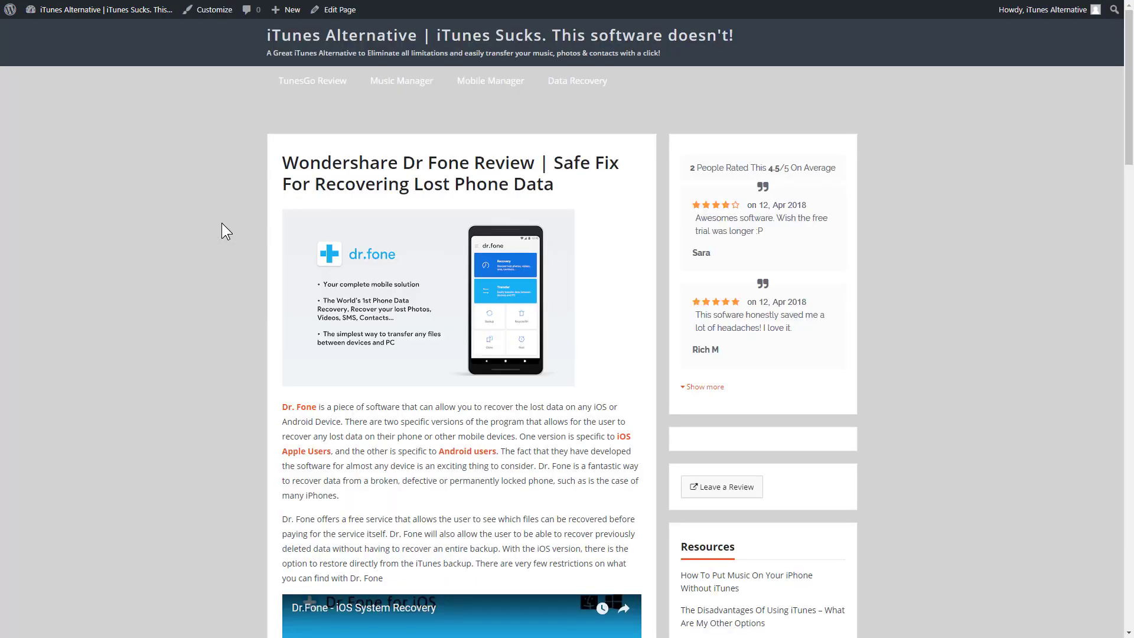
{"action": "scroll", "coordinate": [247, 227], "scroll_direction": "down", "scroll_amount": 15}
{"action": "scroll", "coordinate": [236, 227], "scroll_direction": "down", "scroll_amount": 18}
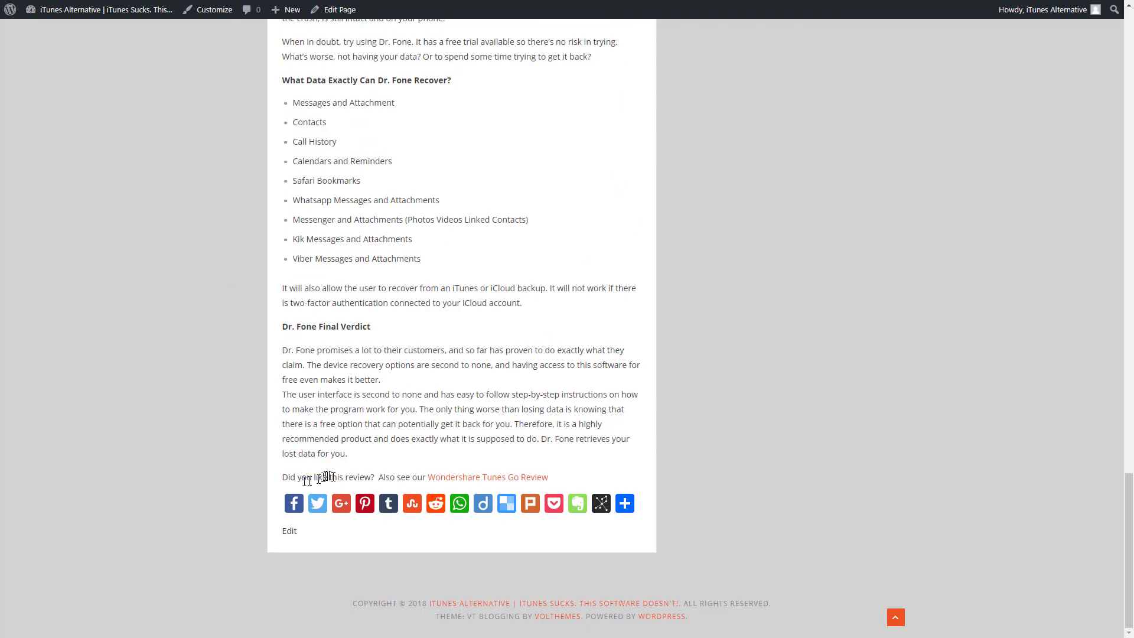
{"action": "left_click", "coordinate": [491, 479]}
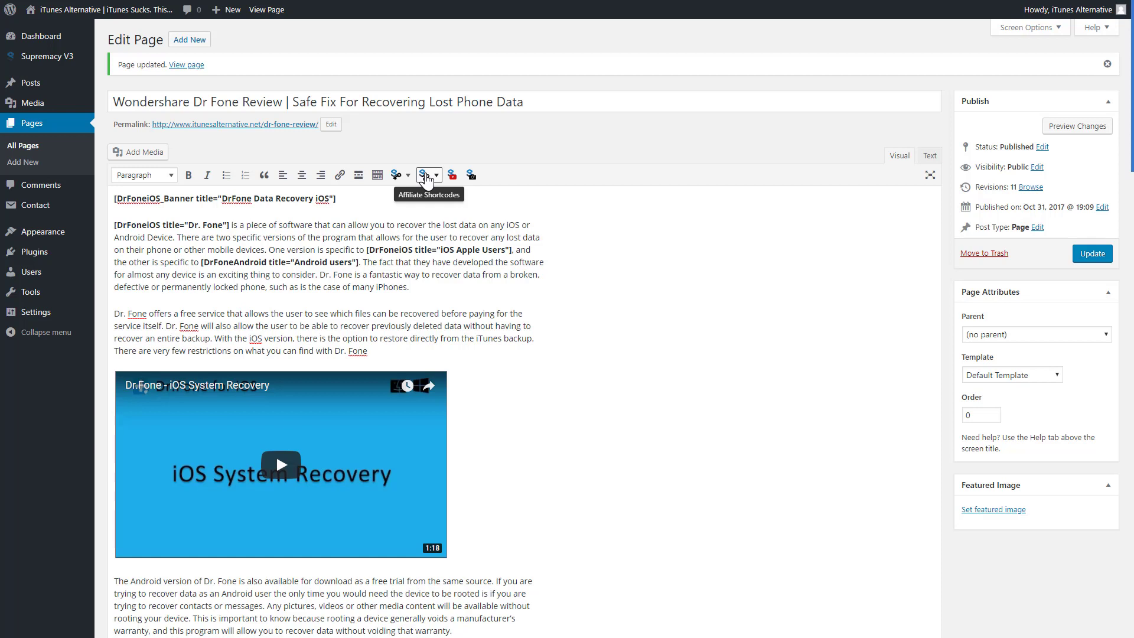
{"action": "mouse_move", "coordinate": [35, 56]}
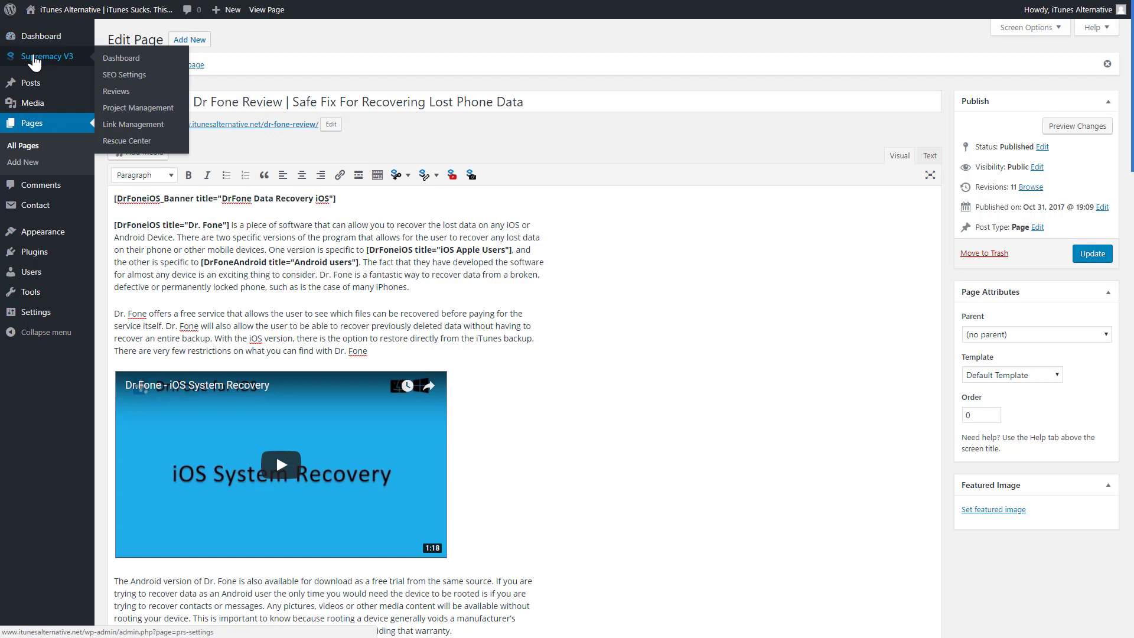
{"action": "left_click", "coordinate": [121, 125]}
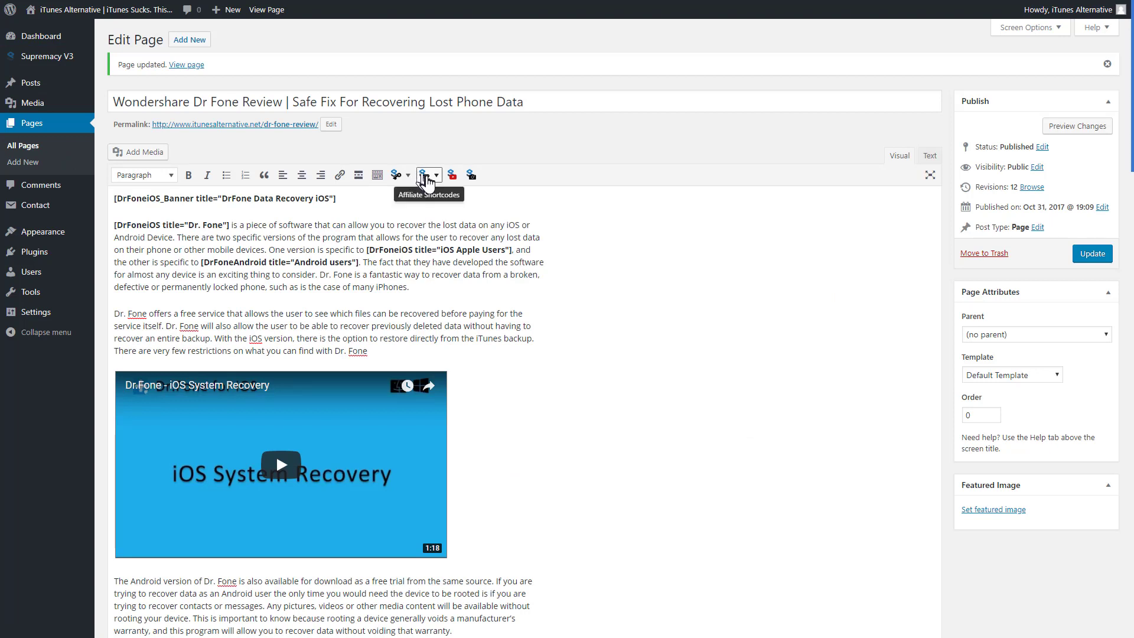
Step: Insert the DrFoneiOS affiliate shortcode on a new line below the paragraph ending in "iPhones.", keeping the title "DrFone Data Recovery iOS", and update the page
{"action": "left_click", "coordinate": [428, 289]}
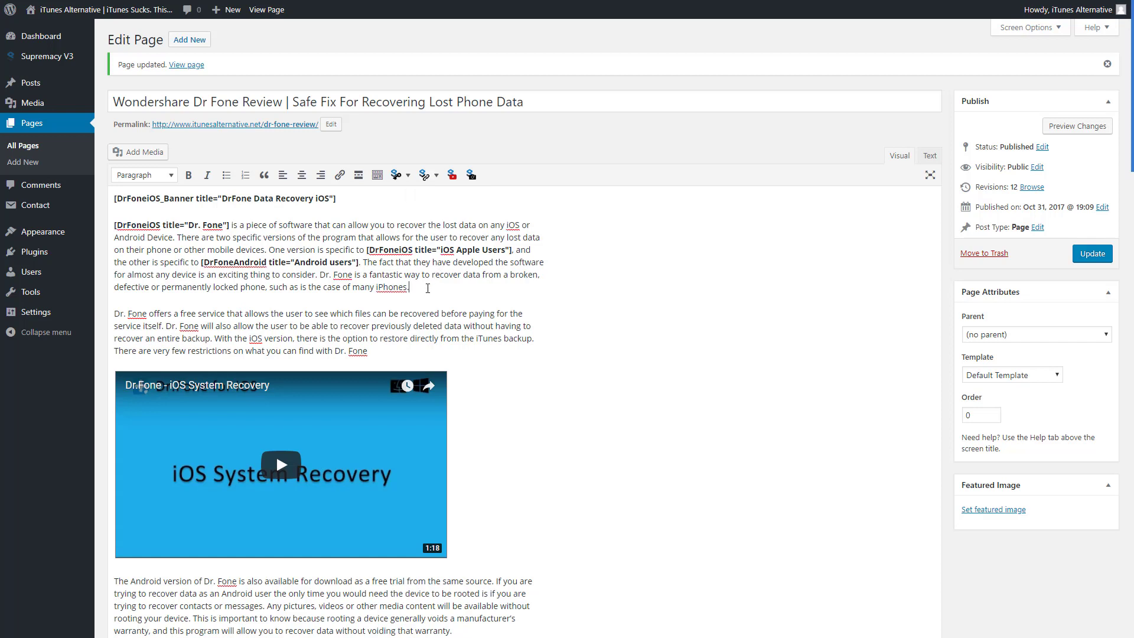
{"action": "key", "text": "Return"}
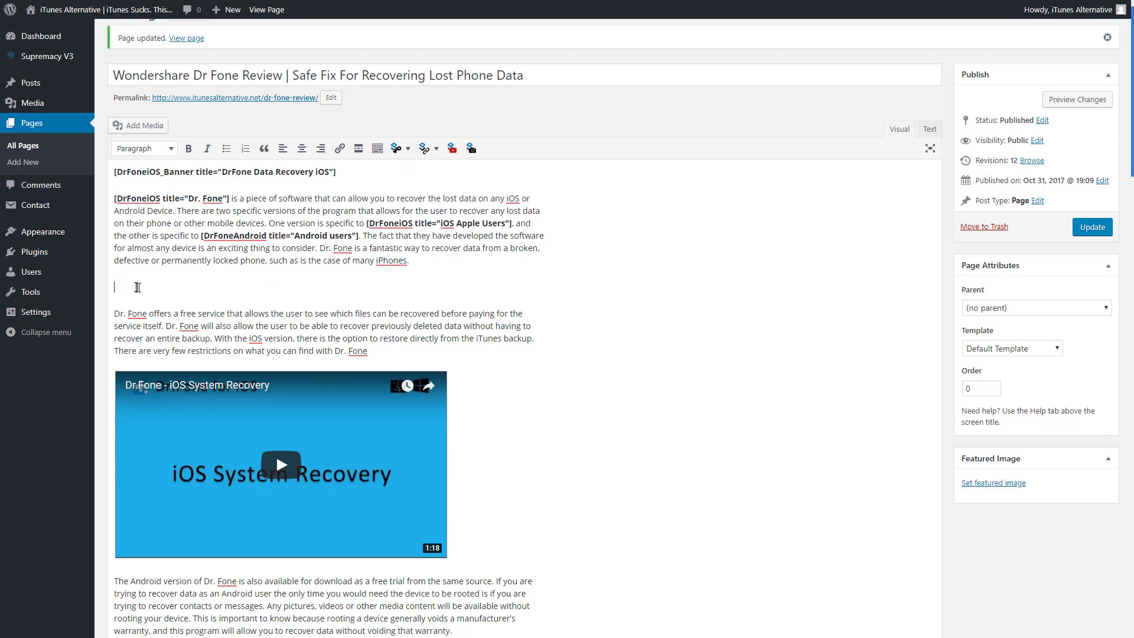
{"action": "left_click", "coordinate": [429, 149]}
{"action": "mouse_move", "coordinate": [443, 171]}
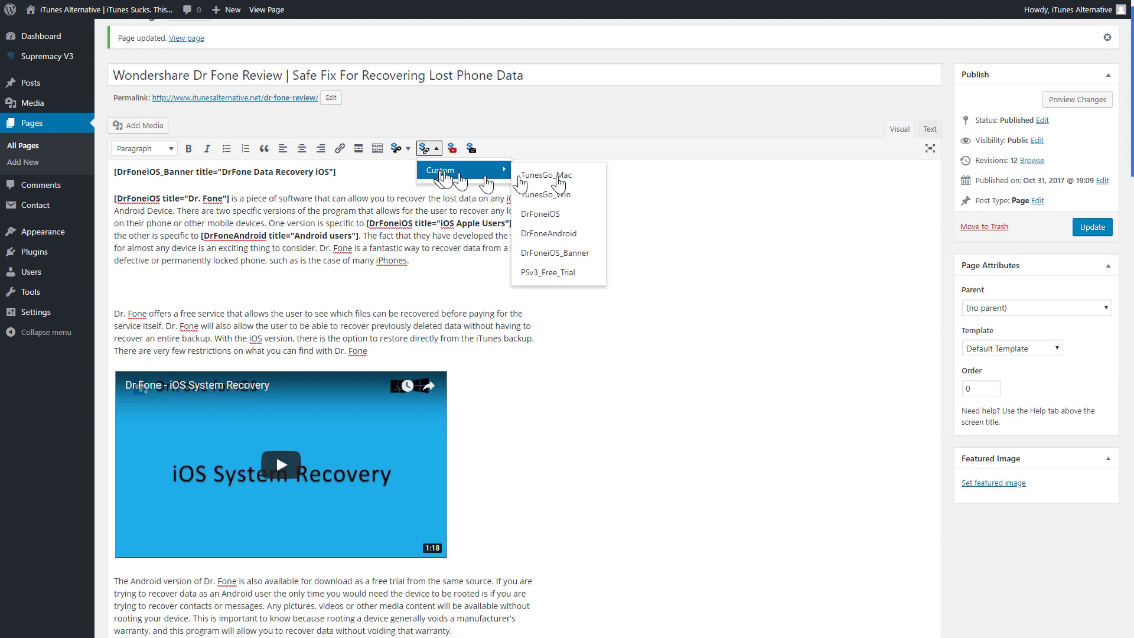
{"action": "left_click", "coordinate": [540, 220]}
{"action": "left_click_drag", "start_coordinate": [647, 302], "coordinate": [547, 337]}
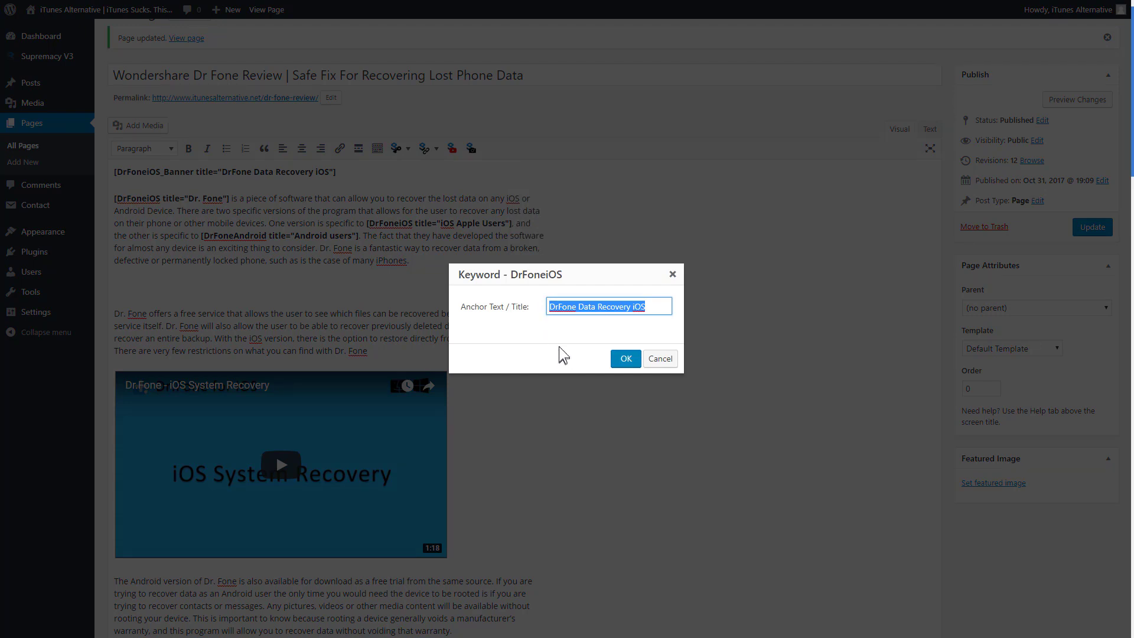
{"action": "left_click", "coordinate": [654, 306]}
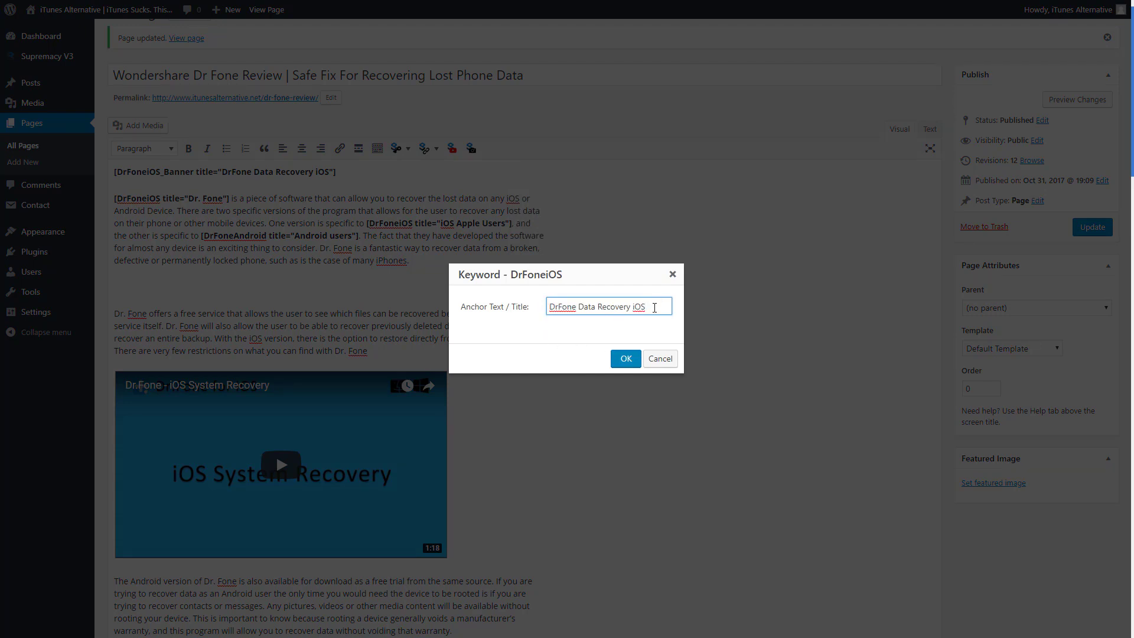
{"action": "left_click_drag", "start_coordinate": [655, 308], "coordinate": [543, 310]}
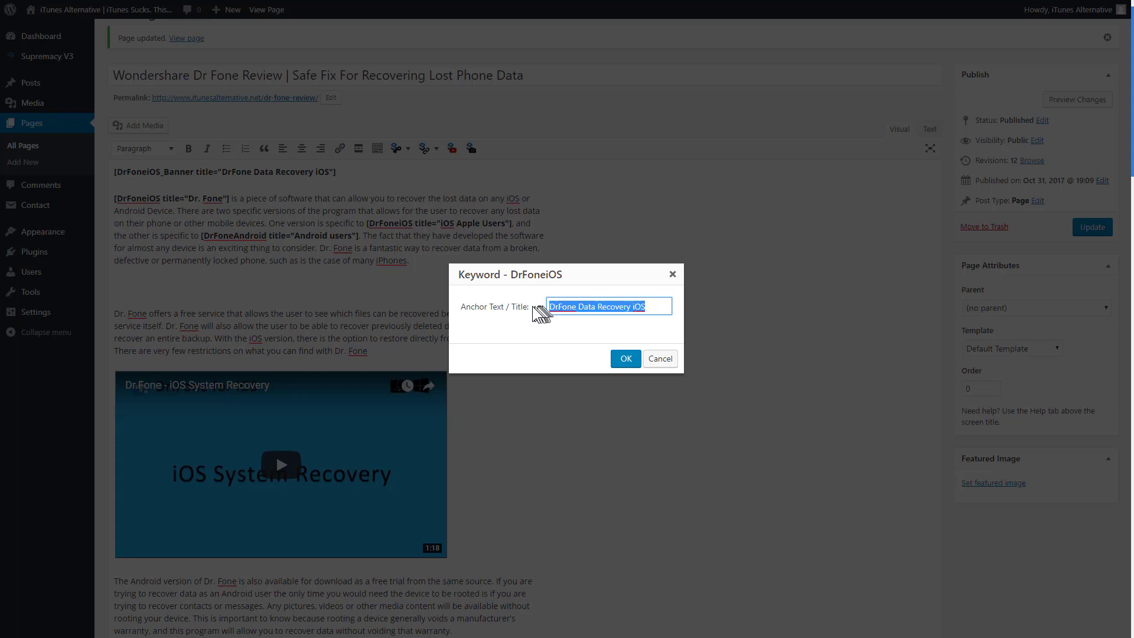
{"action": "left_click", "coordinate": [625, 358]}
{"action": "left_click_drag", "start_coordinate": [292, 287], "coordinate": [114, 287]}
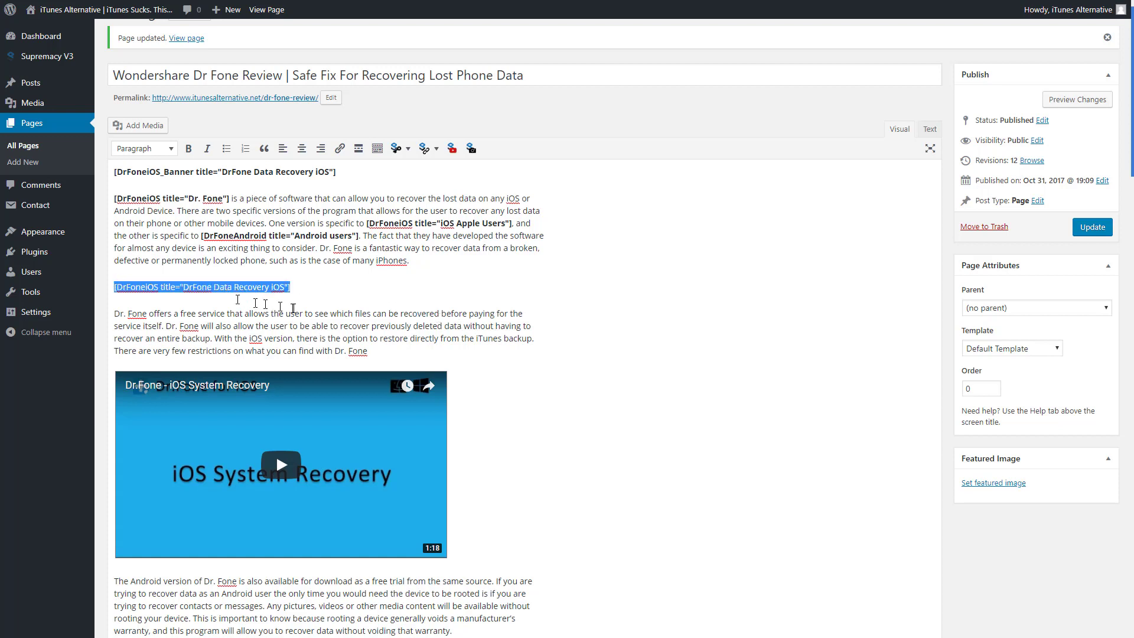
{"action": "left_click", "coordinate": [1092, 227]}
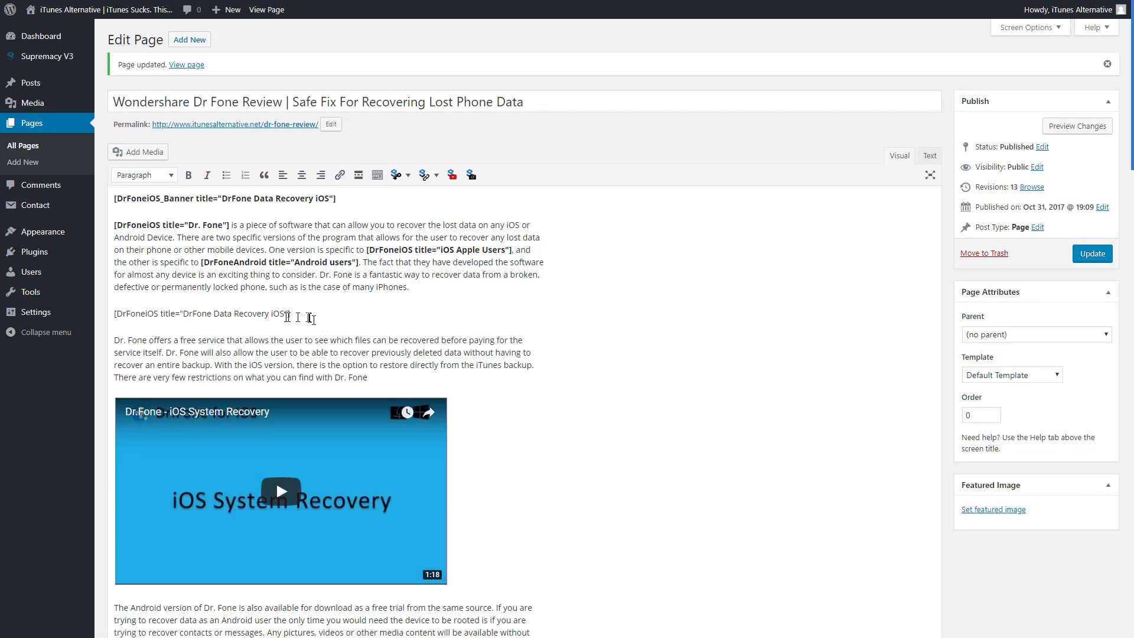
Step: View the published page in a new tab and check the banner and affiliate link around its opening paragraphs
{"action": "right_click", "coordinate": [239, 131]}
{"action": "left_click", "coordinate": [266, 196]}
{"action": "key", "text": "ctrl+Tab"}
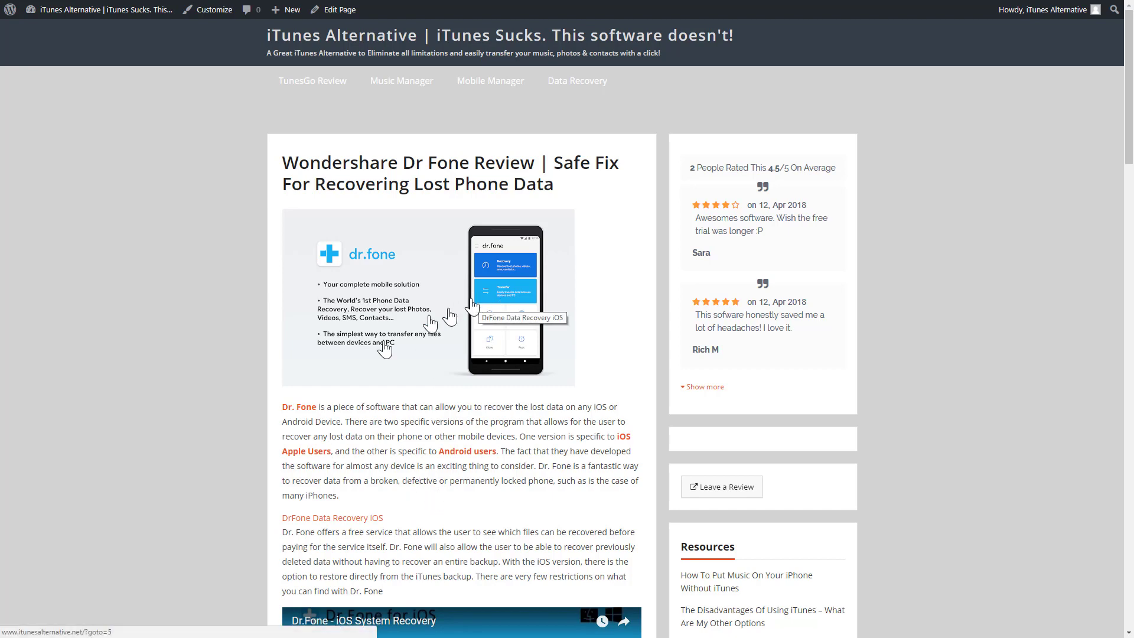
{"action": "scroll", "coordinate": [479, 437], "scroll_direction": "down", "scroll_amount": 1}
{"action": "scroll", "coordinate": [487, 426], "scroll_direction": "down", "scroll_amount": 5}
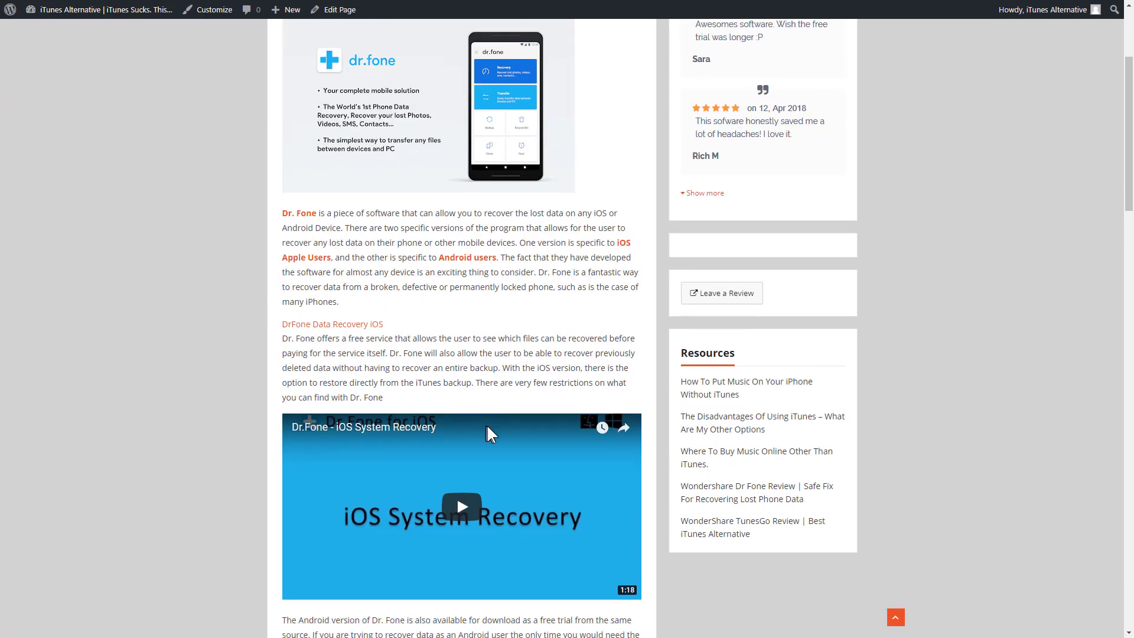
{"action": "scroll", "coordinate": [488, 427], "scroll_direction": "up", "scroll_amount": 5}
{"action": "scroll", "coordinate": [488, 426], "scroll_direction": "up", "scroll_amount": 1}
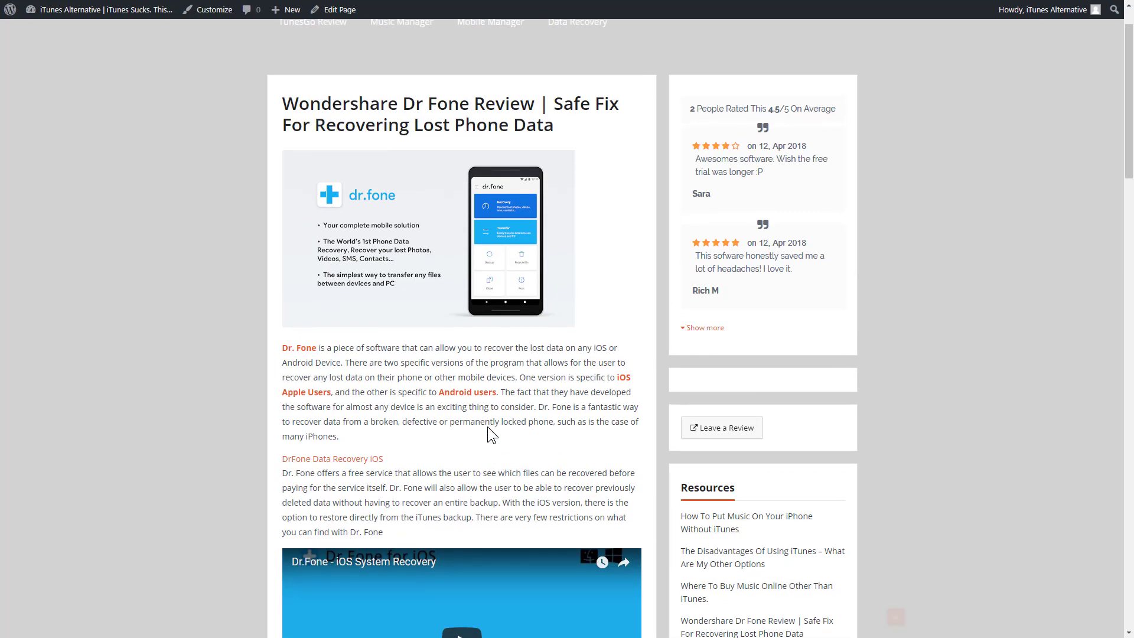
{"action": "scroll", "coordinate": [506, 452], "scroll_direction": "up", "scroll_amount": 1}
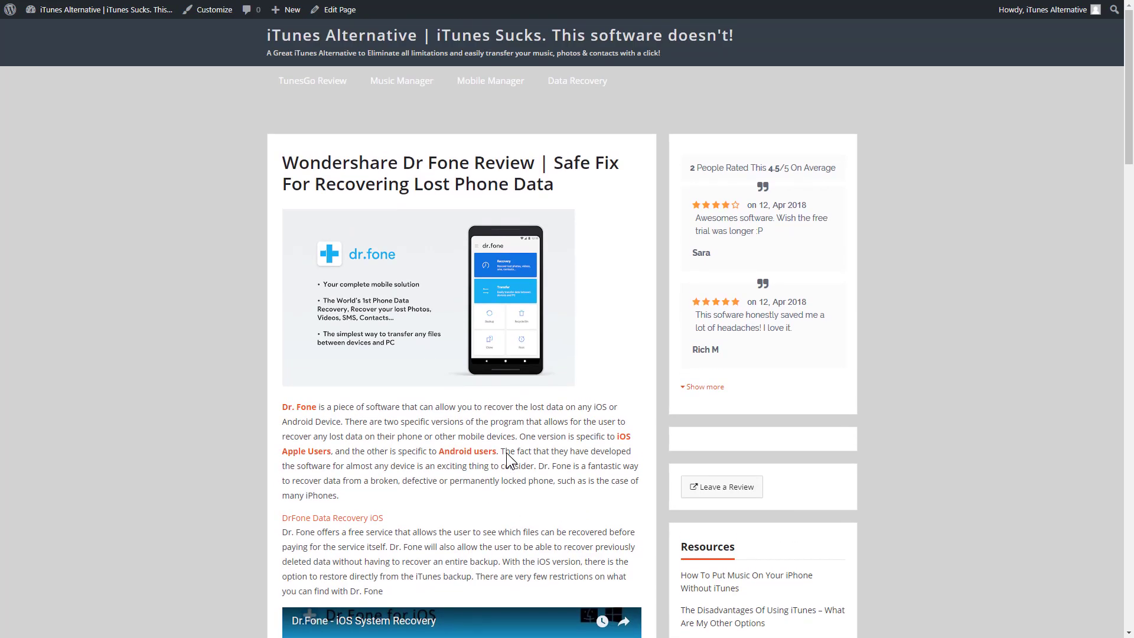